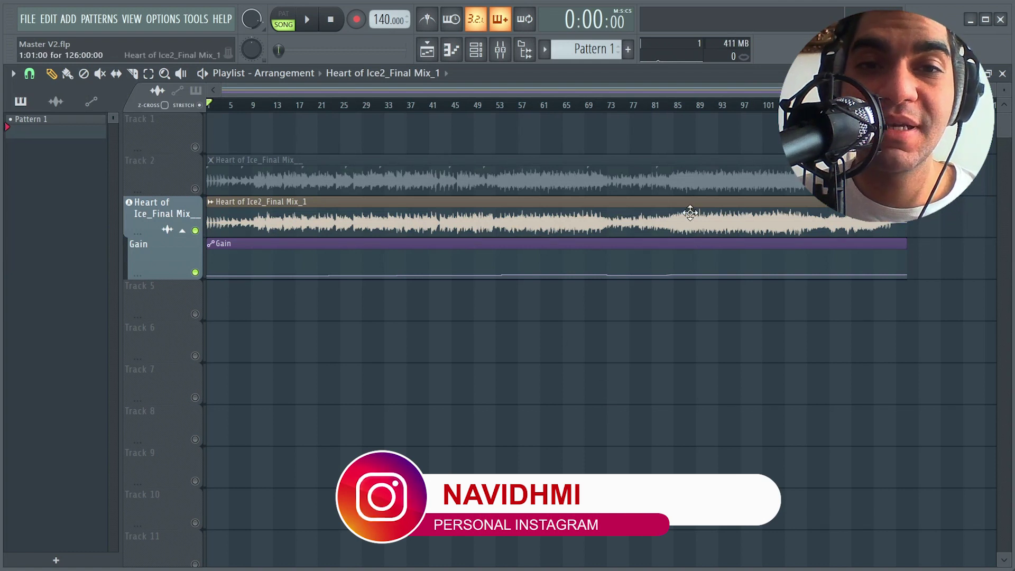
# - Set the playlist's snap to Bar and move the playhead to the start of bar 33
pyautogui.moveTo(469, 108)
pyautogui.mouseDown()
pyautogui.moveTo(460, 109)
pyautogui.moveTo(483, 118)
pyautogui.moveTo(473, 114)
pyautogui.mouseUp()
pyautogui.click(30, 74)
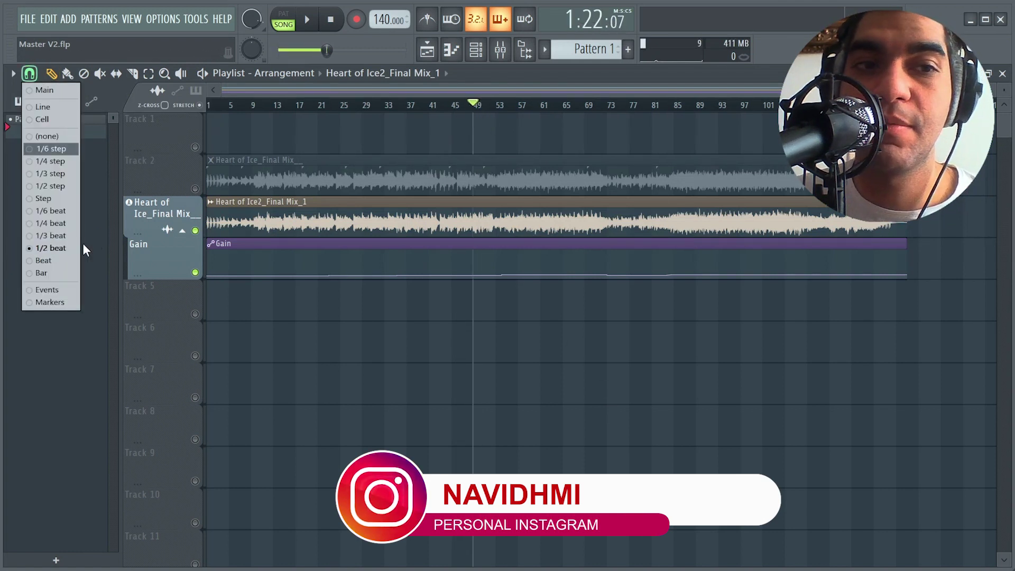
pyautogui.click(65, 272)
pyautogui.click(476, 112)
pyautogui.moveTo(476, 112); pyautogui.dragTo(482, 115)
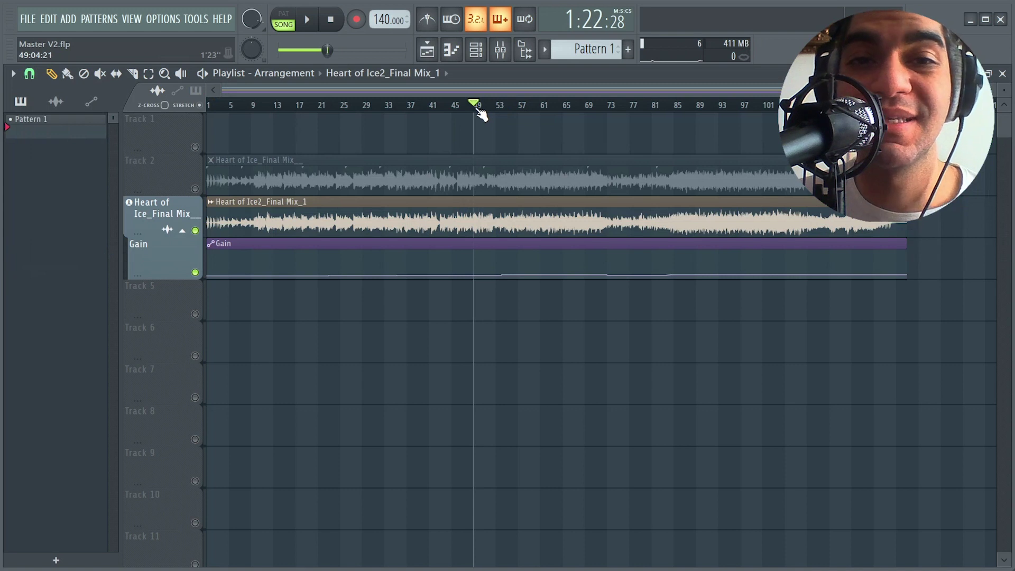
pyautogui.click(402, 115)
pyautogui.moveTo(402, 115)
pyautogui.mouseDown()
pyautogui.moveTo(381, 110)
pyautogui.moveTo(392, 116)
pyautogui.mouseUp()
# - Bypass Slate Digital FG-X and FabFilter Pro-L 2 on the final mix's mixer channel and play the song from bar 33
pyautogui.press('F9')
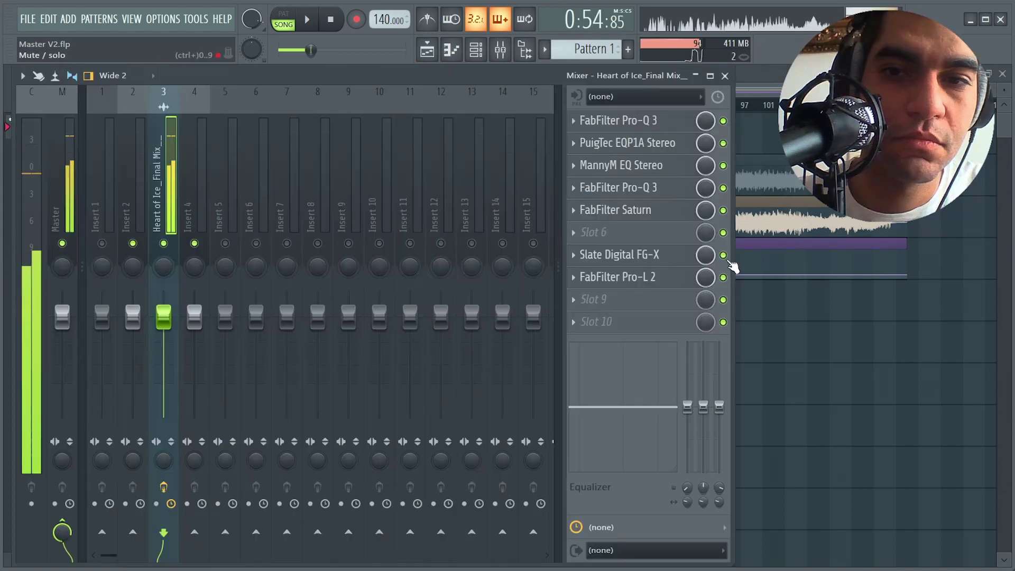
pyautogui.press('space')
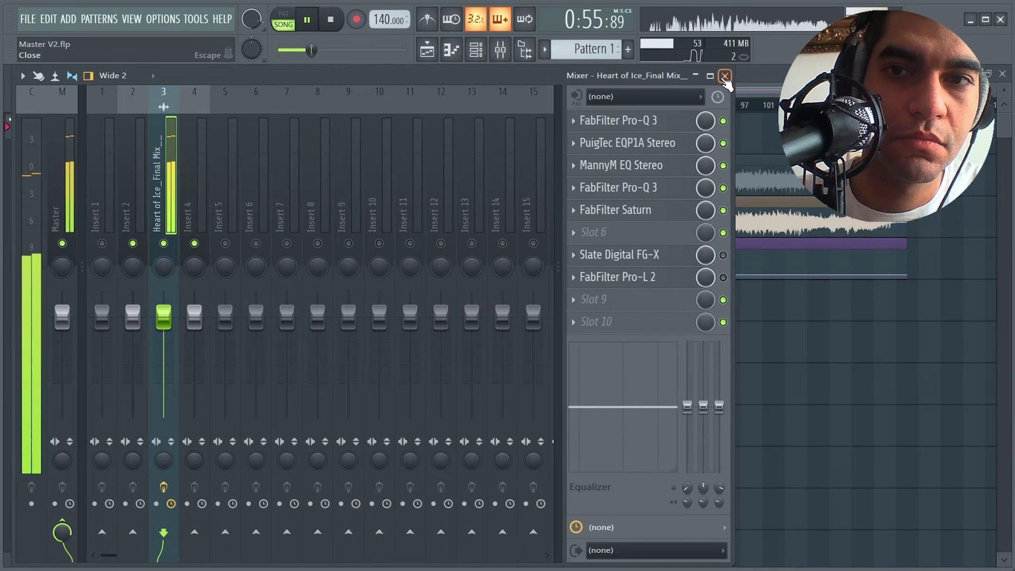
pyautogui.click(725, 76)
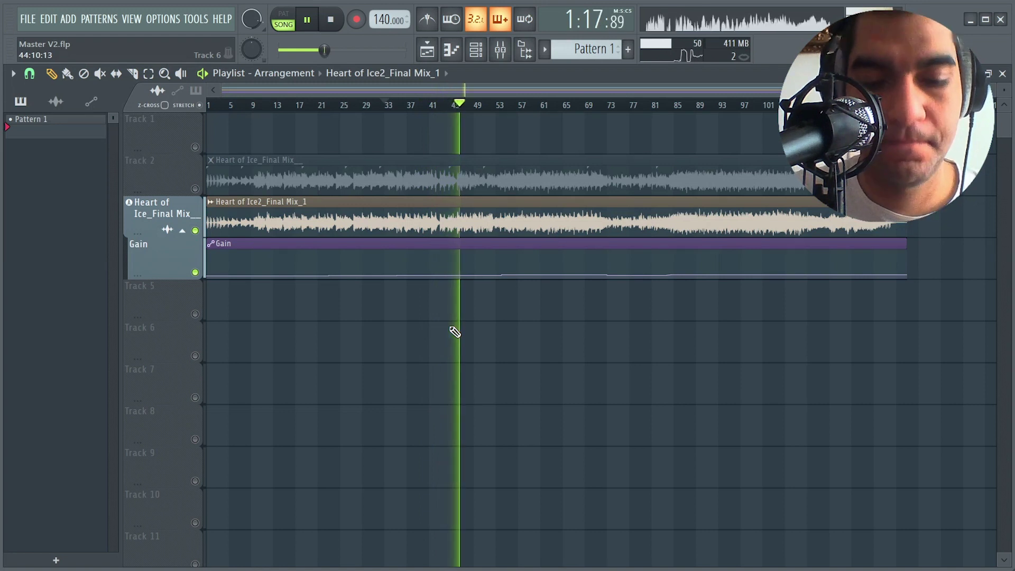
pyautogui.press('space')
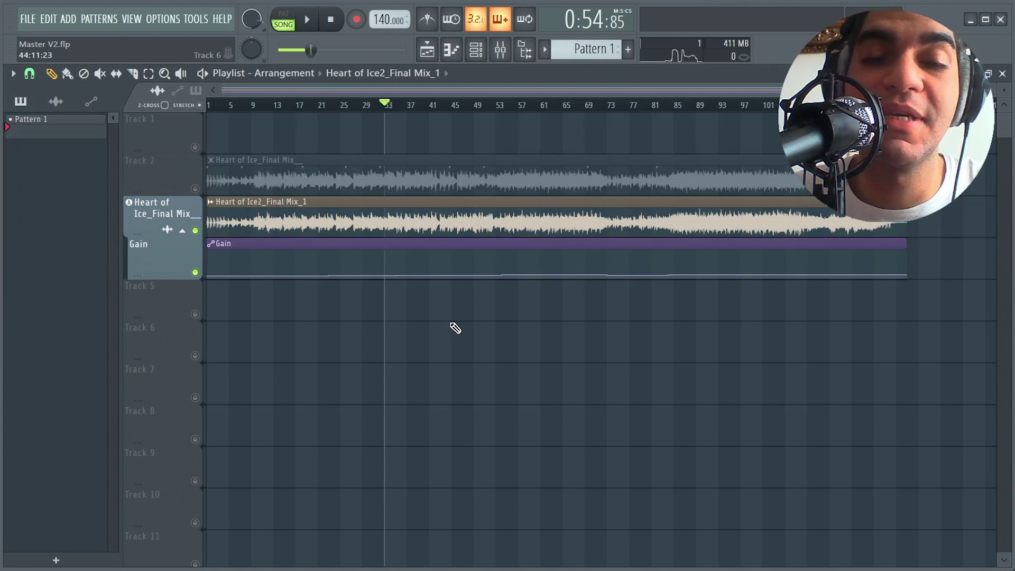
# - Open the channel's MannyM EQ Stereo and place its window over the playlist with the mixer closed
pyautogui.press('F9')
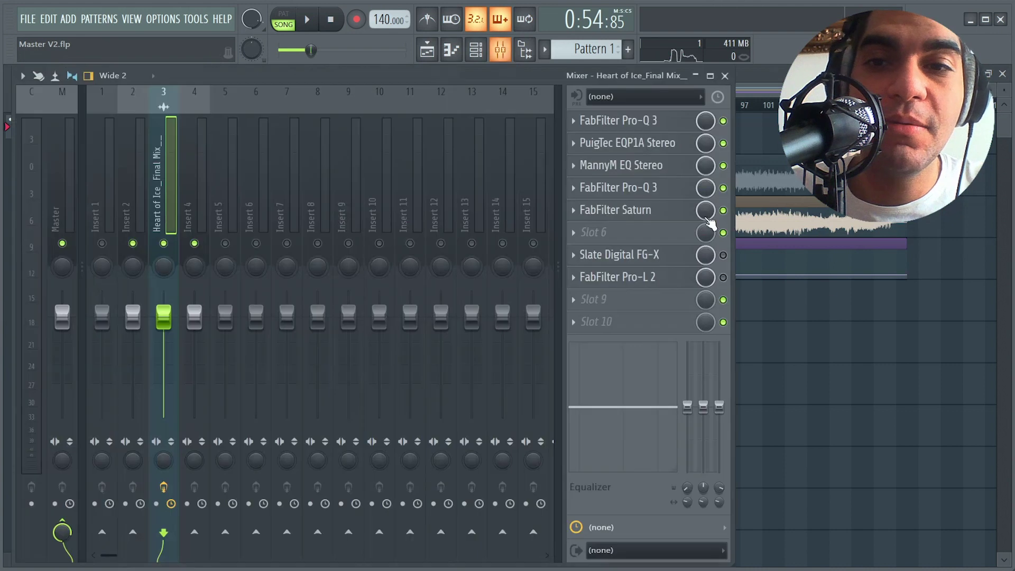
pyautogui.click(644, 170)
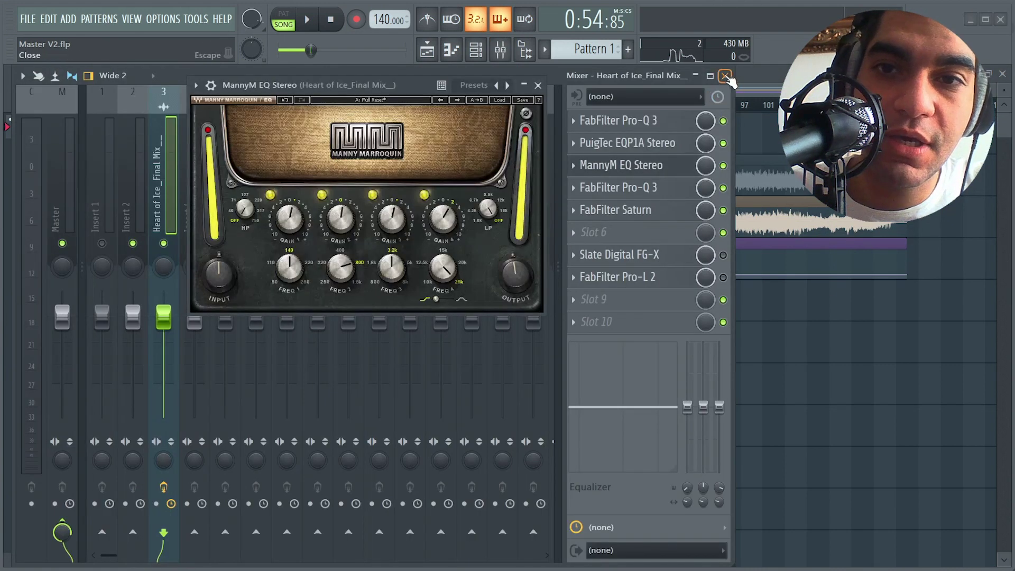
pyautogui.press('F9')
pyautogui.moveTo(411, 102); pyautogui.dragTo(533, 153)
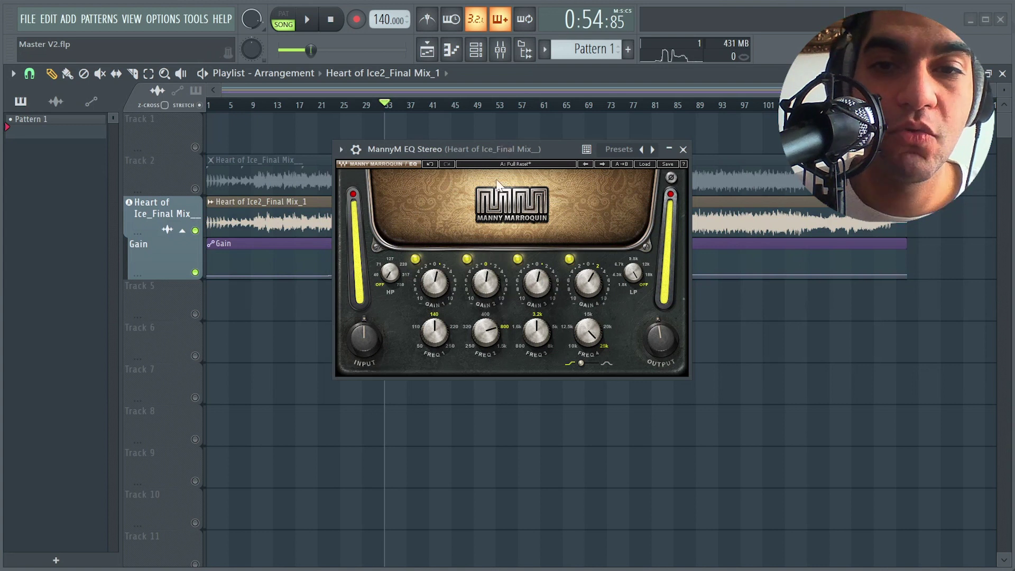
pyautogui.moveTo(506, 148); pyautogui.dragTo(506, 134)
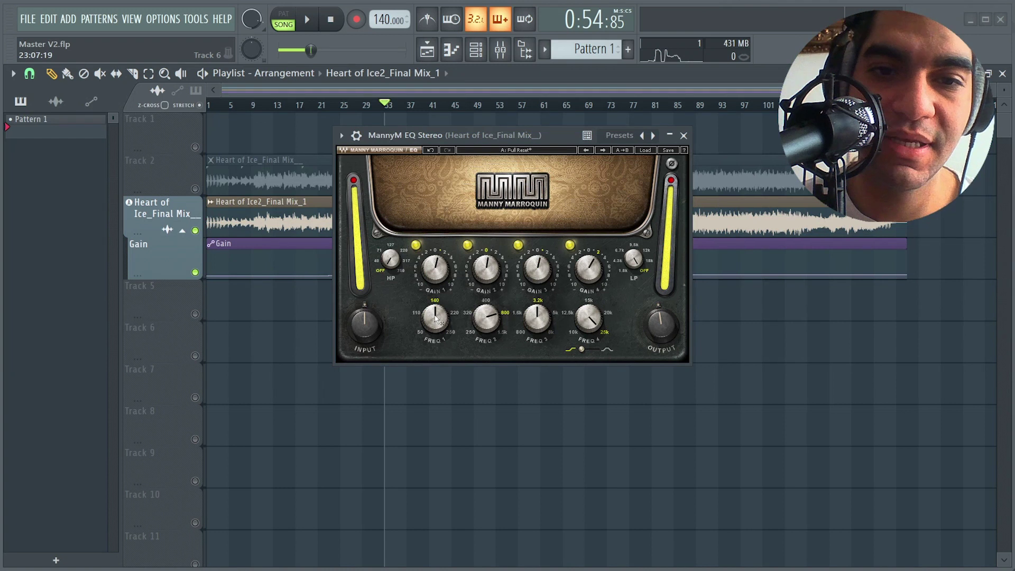
pyautogui.moveTo(419, 316); pyautogui.dragTo(445, 312)
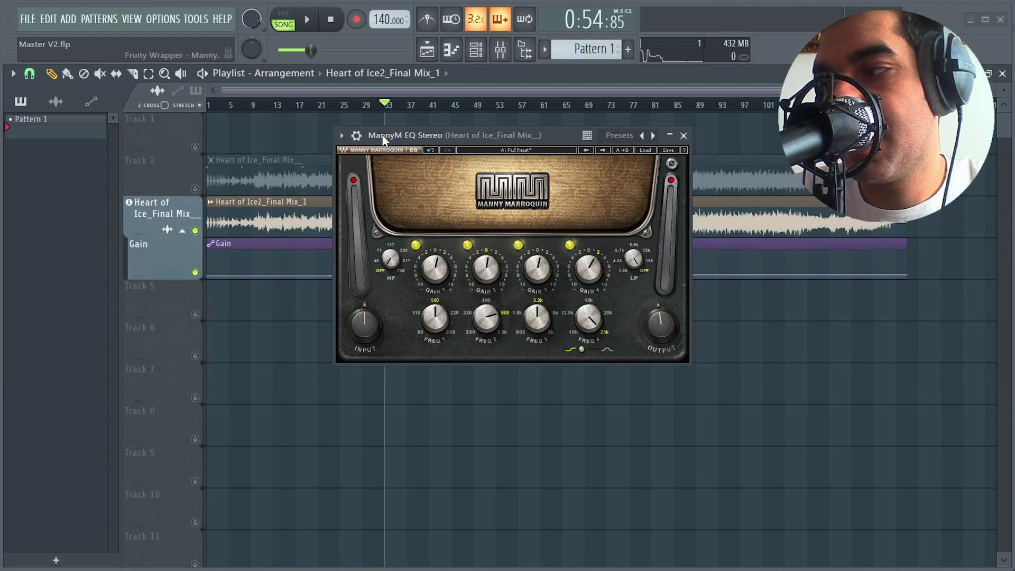
# - Compare the song during playback with the whole MannyM EQ Stereo plugin bypassed and enabled
pyautogui.click(357, 136)
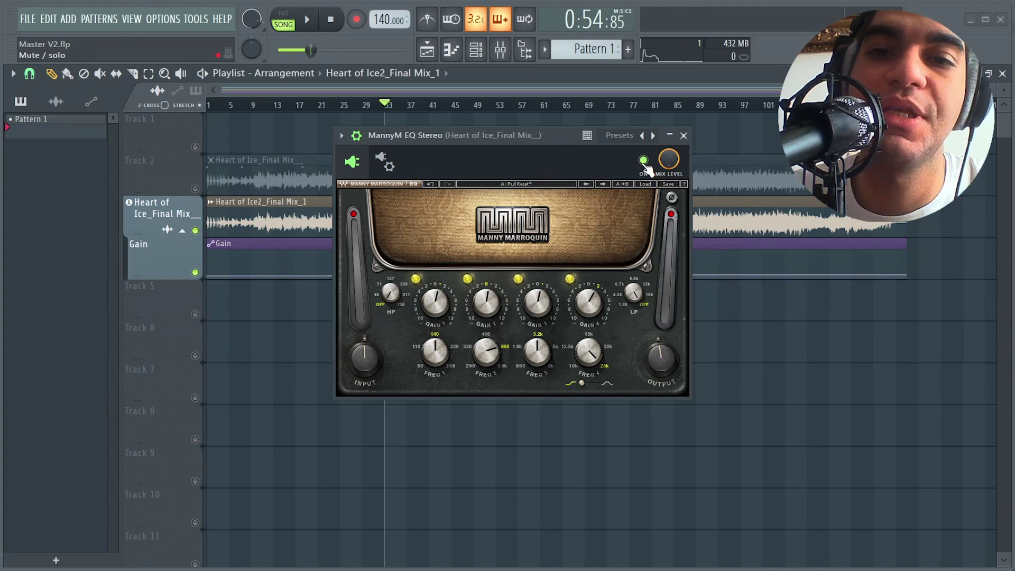
pyautogui.press('space')
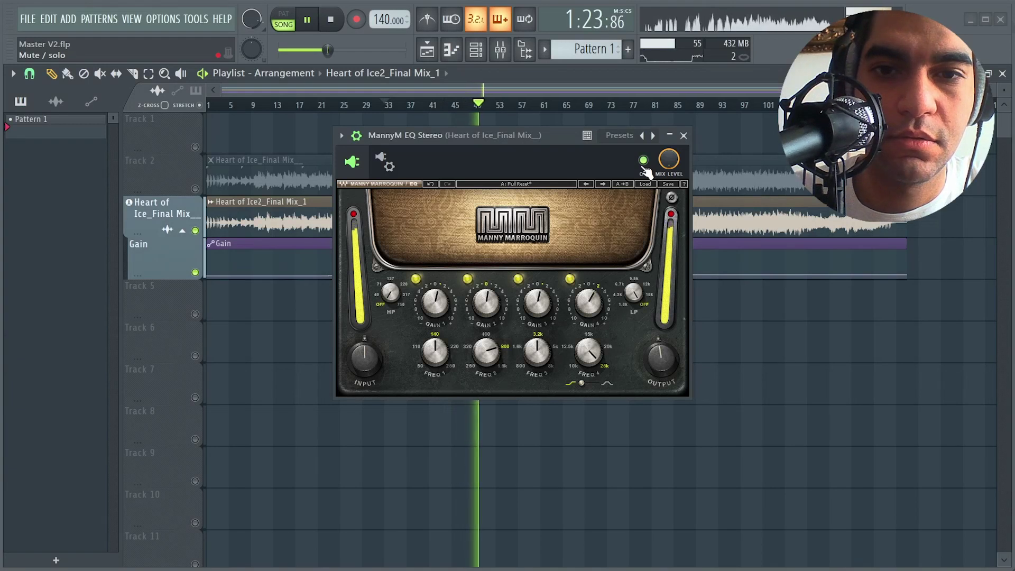
pyautogui.click(644, 162)
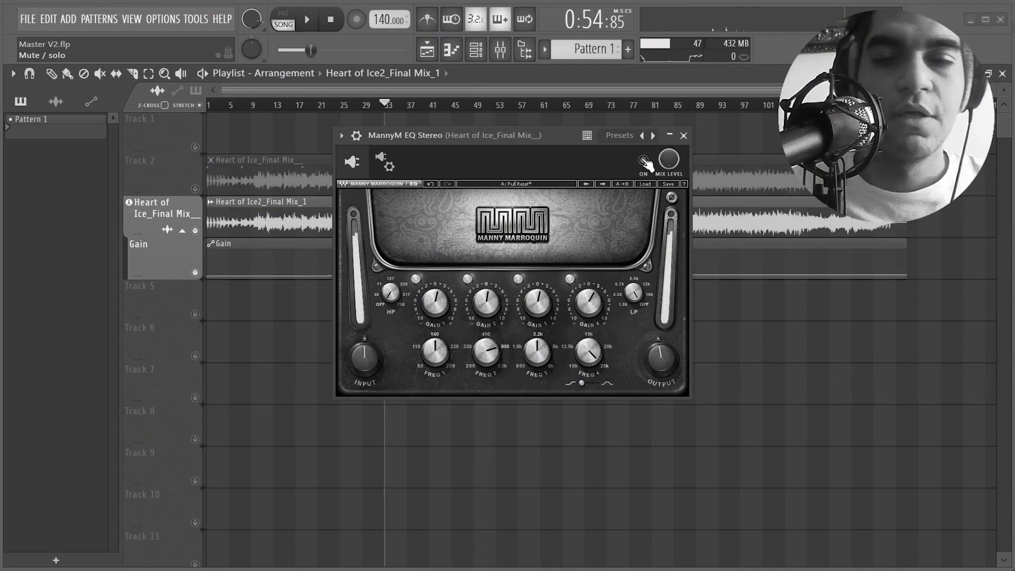
pyautogui.click(644, 161)
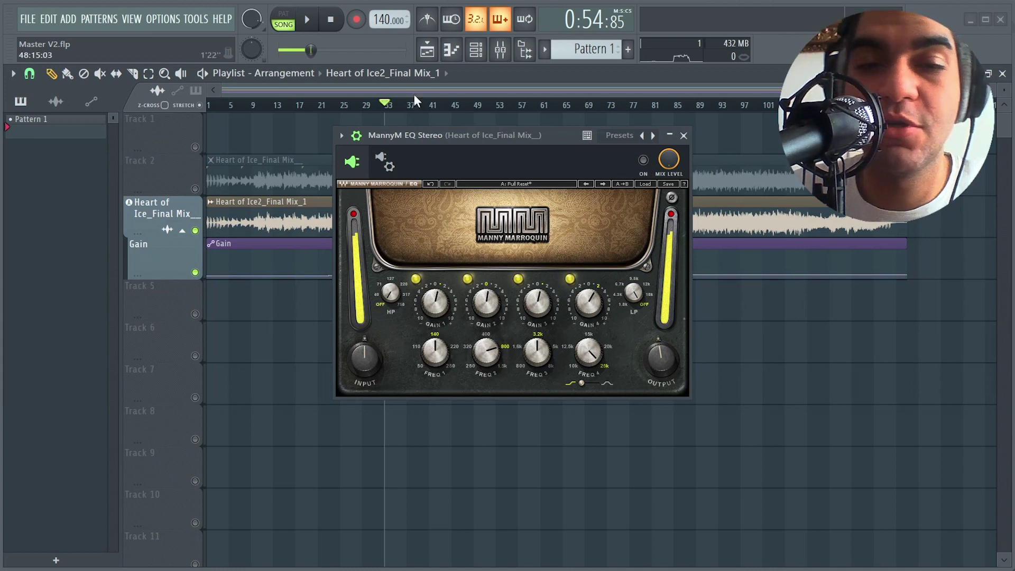
pyautogui.click(644, 160)
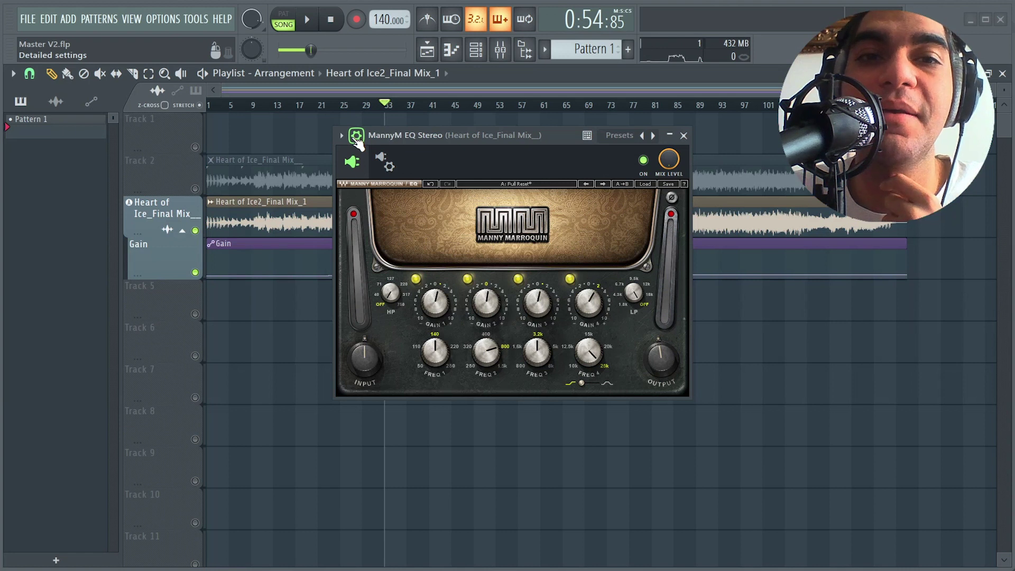
pyautogui.click(356, 137)
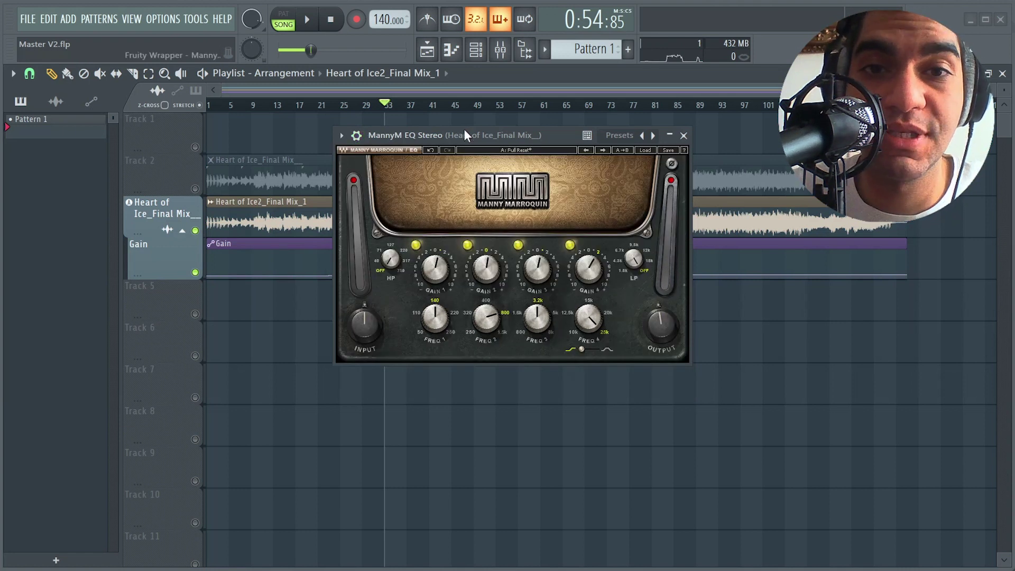
# - Reposition the EQ window and switch out bands 4, 3 and 2 so that only band 1 is active
pyautogui.moveTo(465, 134); pyautogui.dragTo(472, 148)
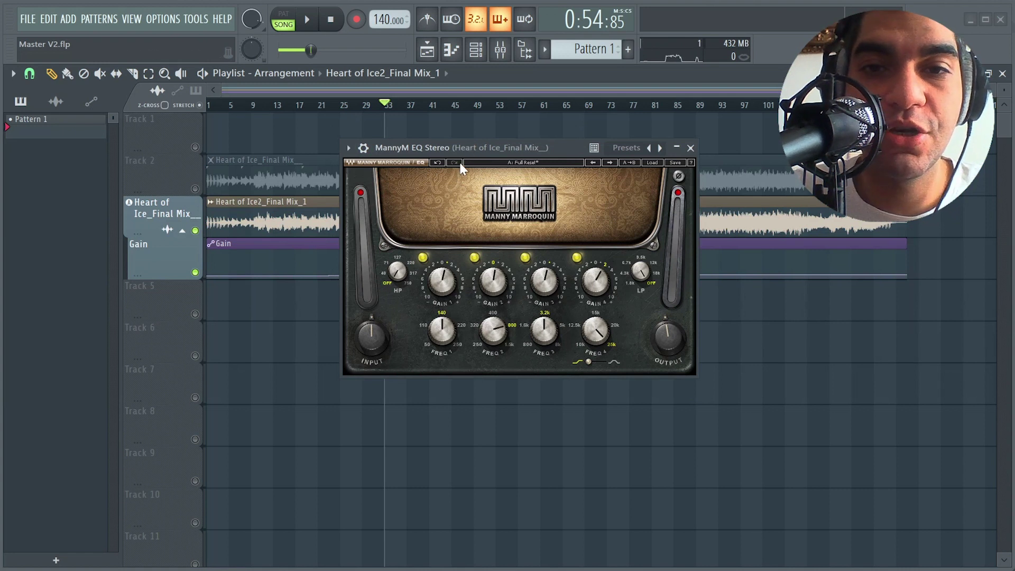
pyautogui.moveTo(460, 150); pyautogui.dragTo(477, 145)
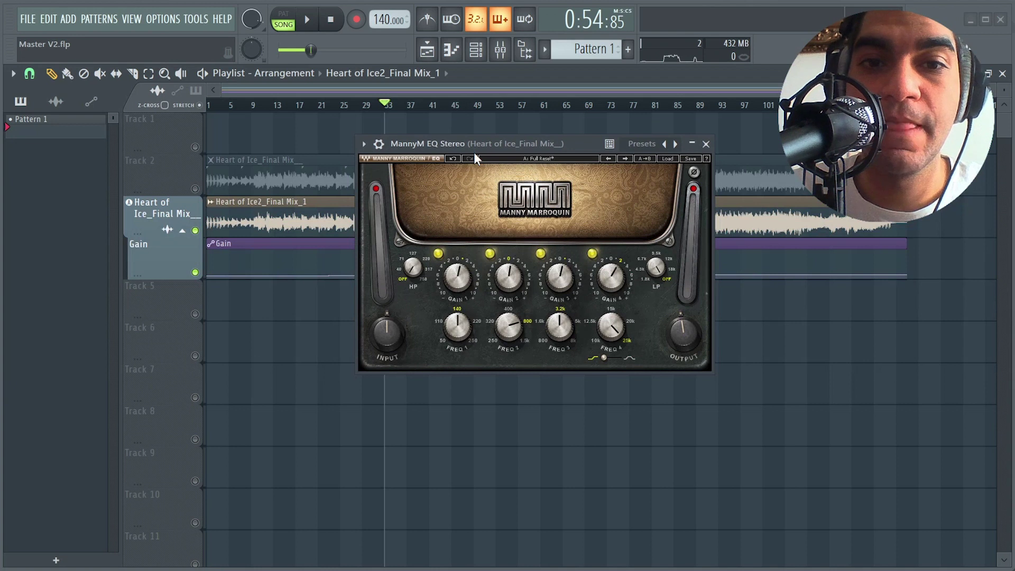
pyautogui.click(592, 254)
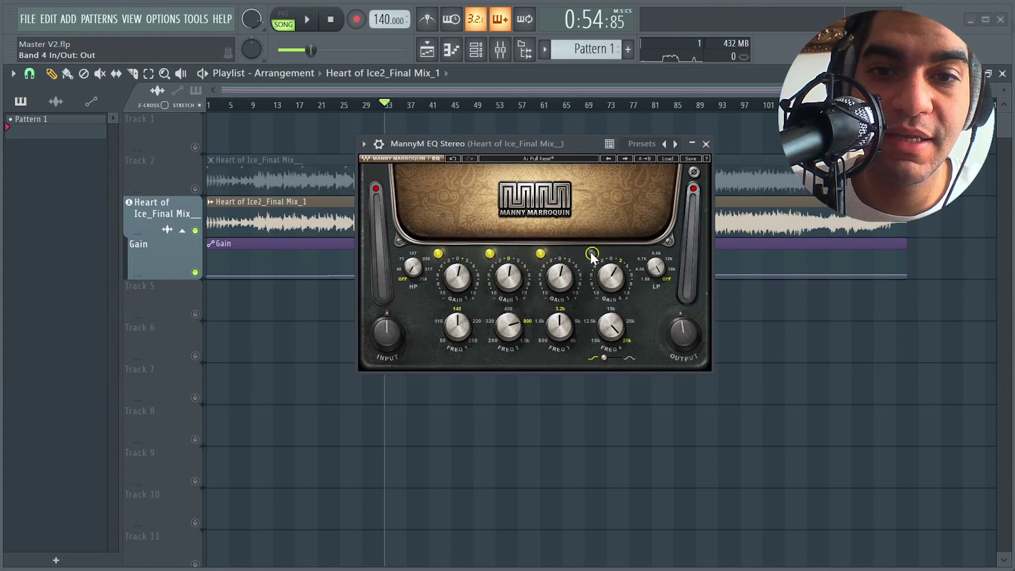
pyautogui.click(540, 254)
pyautogui.click(490, 254)
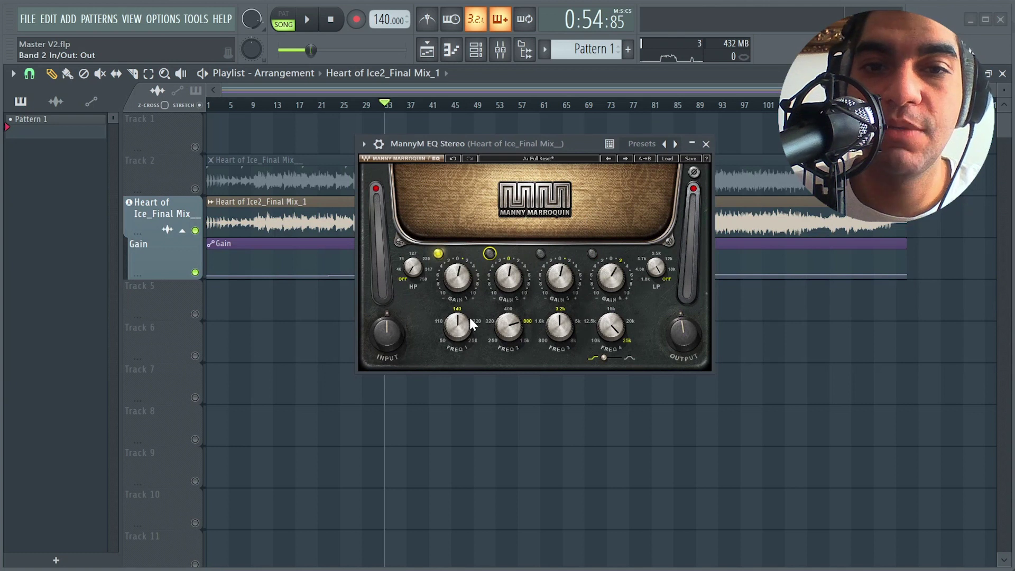
# - Try band 1's gain at 10 dB during playback and return it to its previous setting
pyautogui.click(461, 276)
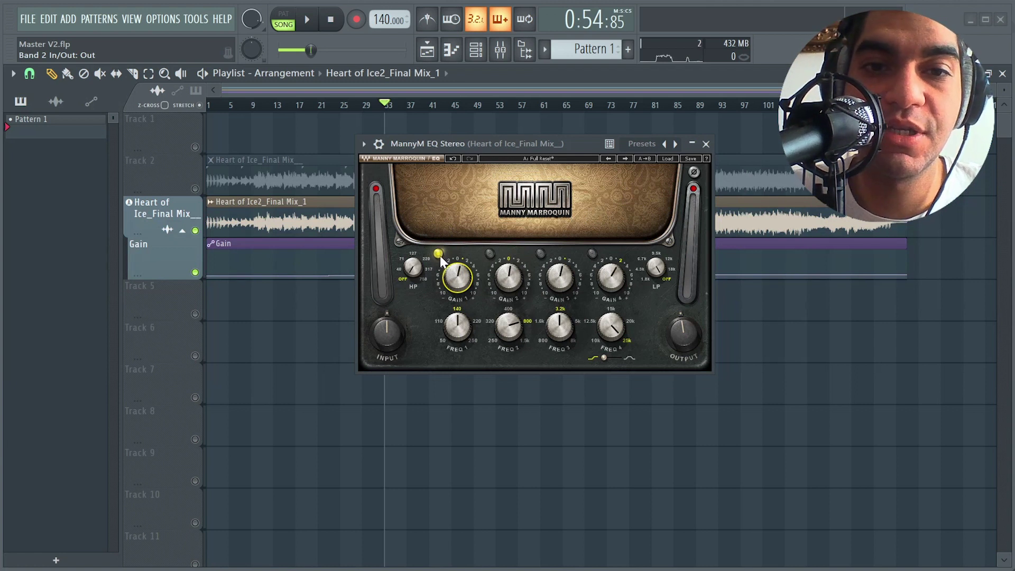
pyautogui.press('space')
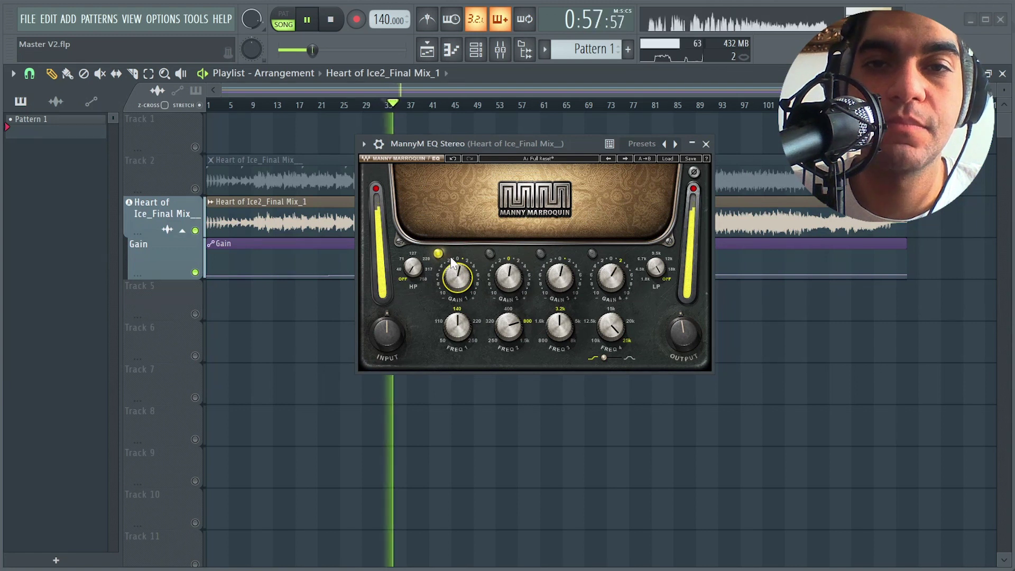
pyautogui.moveTo(460, 292); pyautogui.dragTo(459, 245)
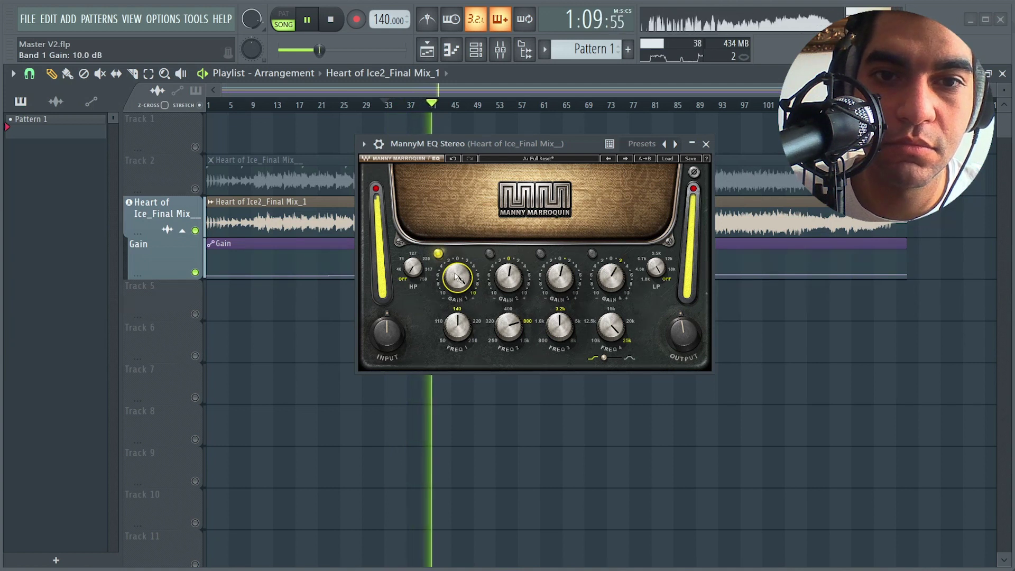
pyautogui.moveTo(459, 245); pyautogui.dragTo(460, 285)
# - Compare the song during playback with EQ band 1 switched out and in, ending with the band in
pyautogui.click(438, 253)
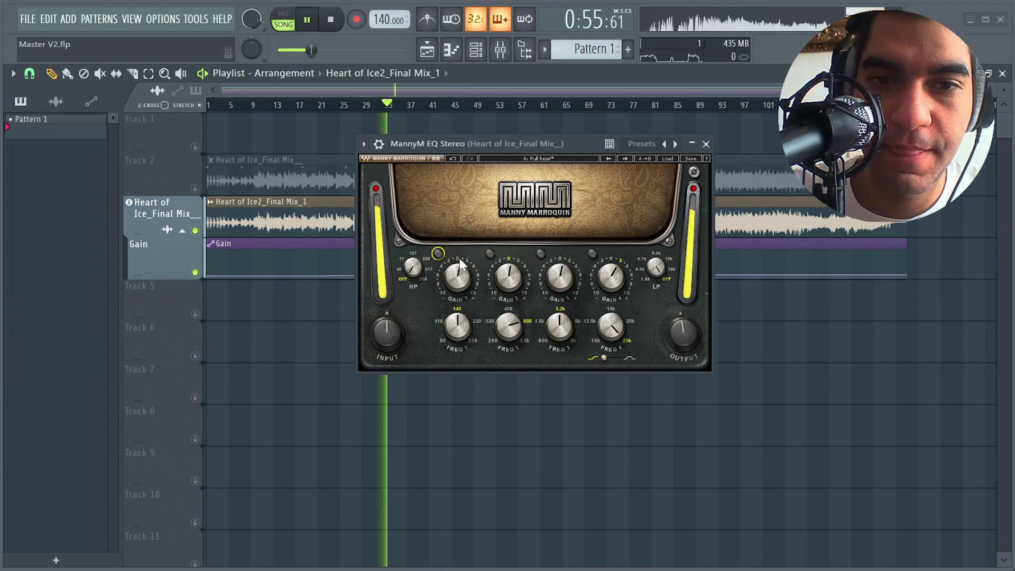
pyautogui.press('space')
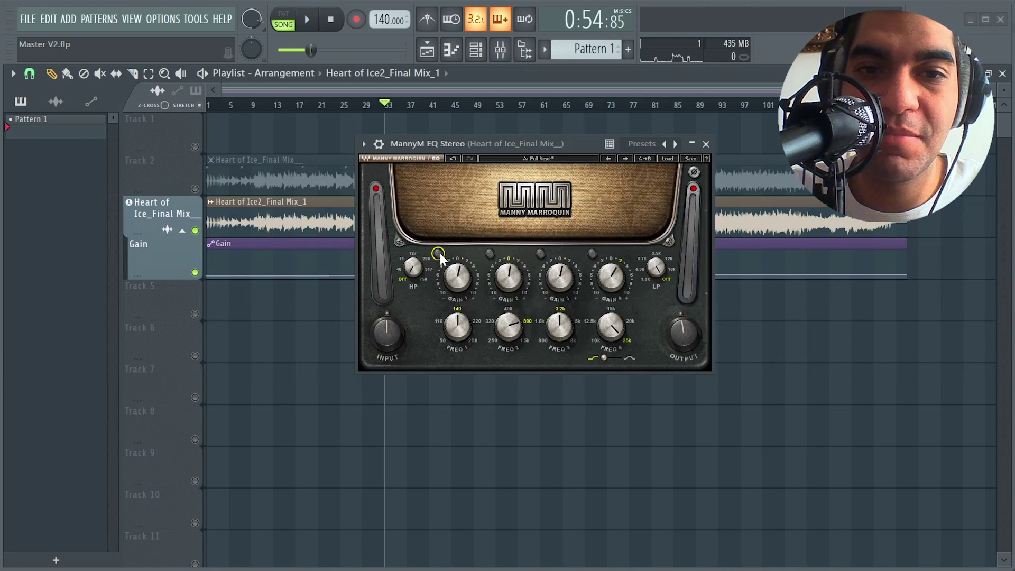
pyautogui.press('space')
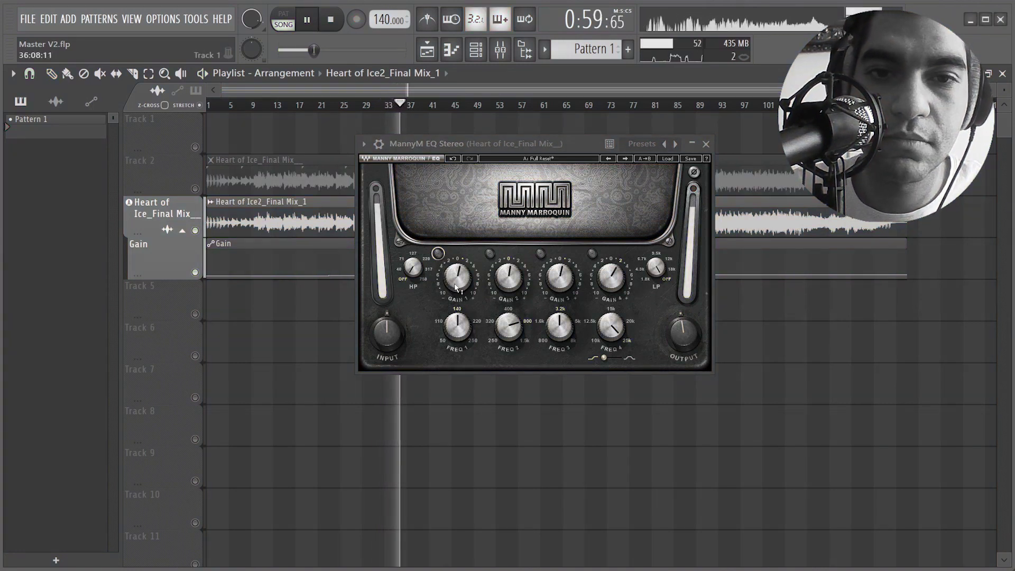
pyautogui.click(437, 254)
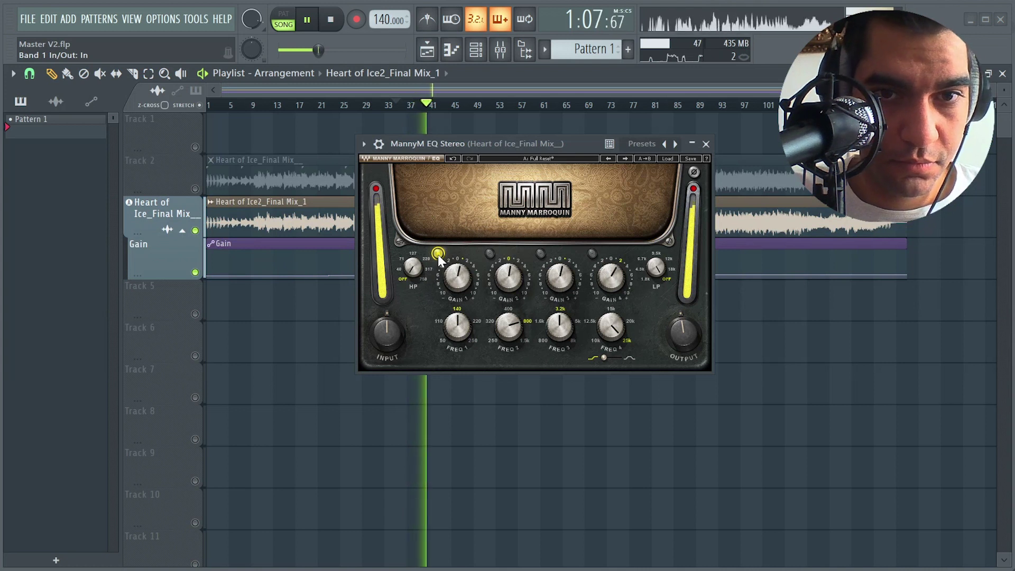
pyautogui.click(437, 253)
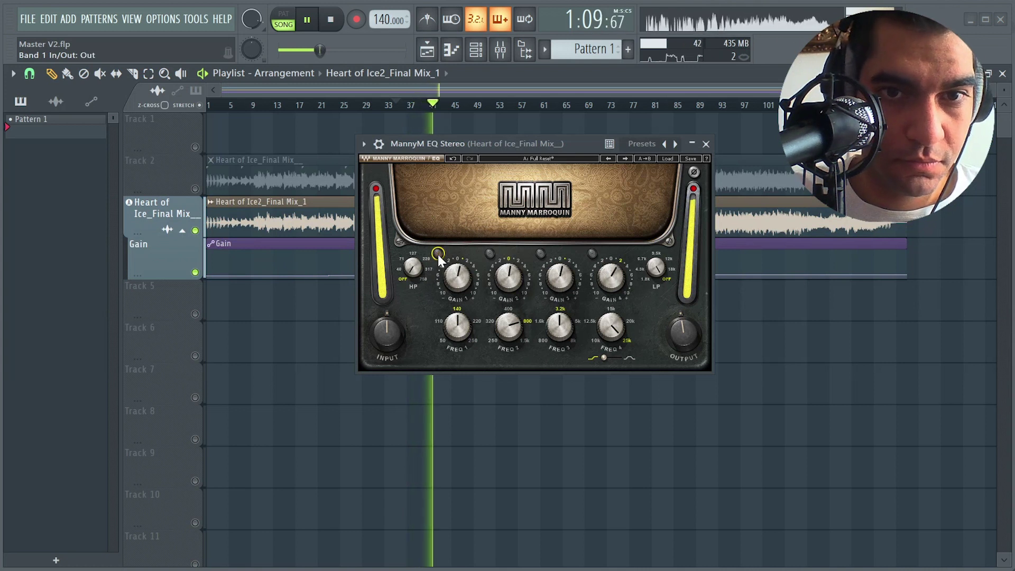
pyautogui.click(438, 254)
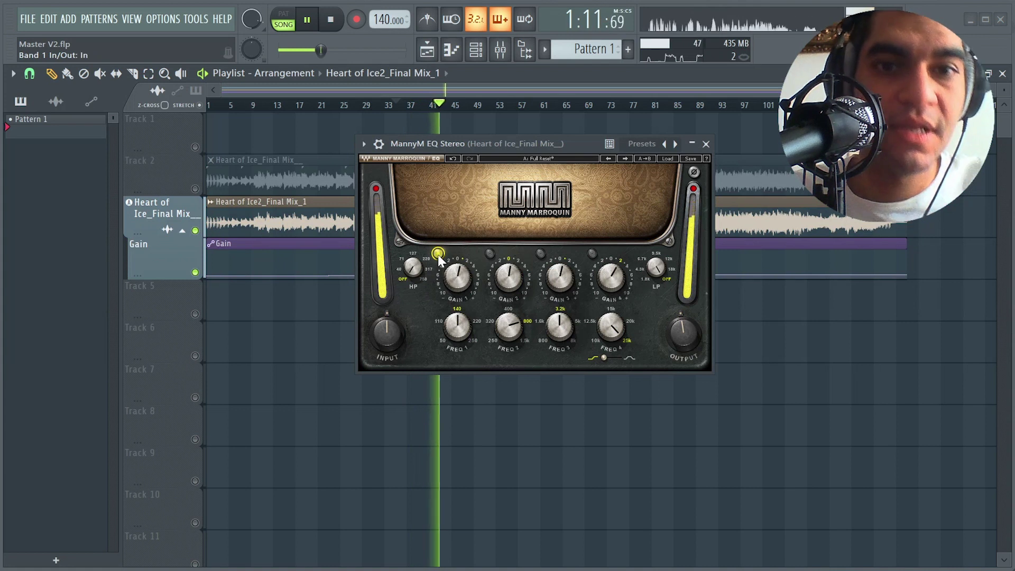
pyautogui.press('space')
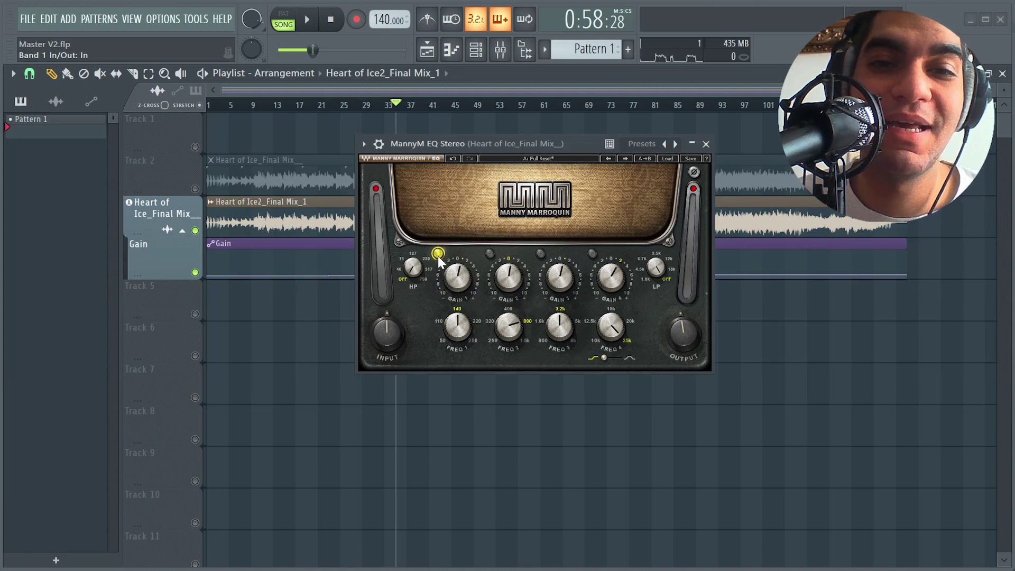
# - Switch band 2 of the EQ back in and check its gain setting
pyautogui.moveTo(508, 317); pyautogui.dragTo(521, 296)
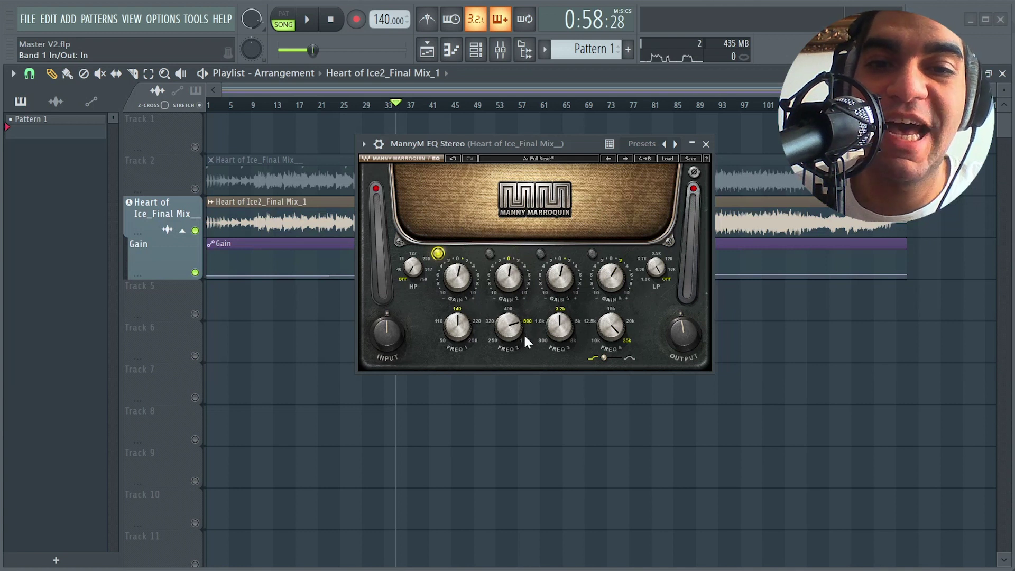
pyautogui.click(509, 276)
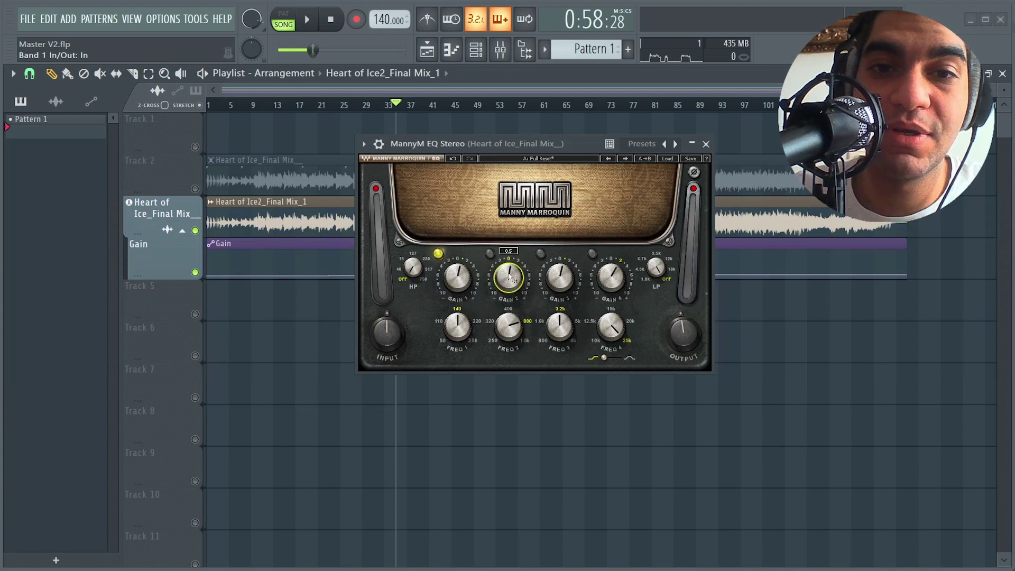
pyautogui.click(490, 254)
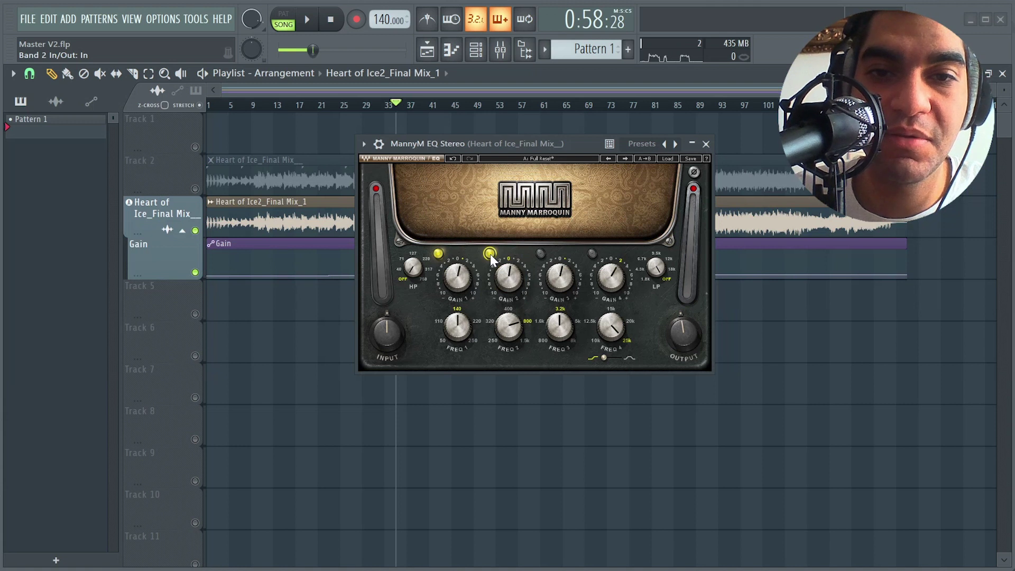
pyautogui.moveTo(510, 286)
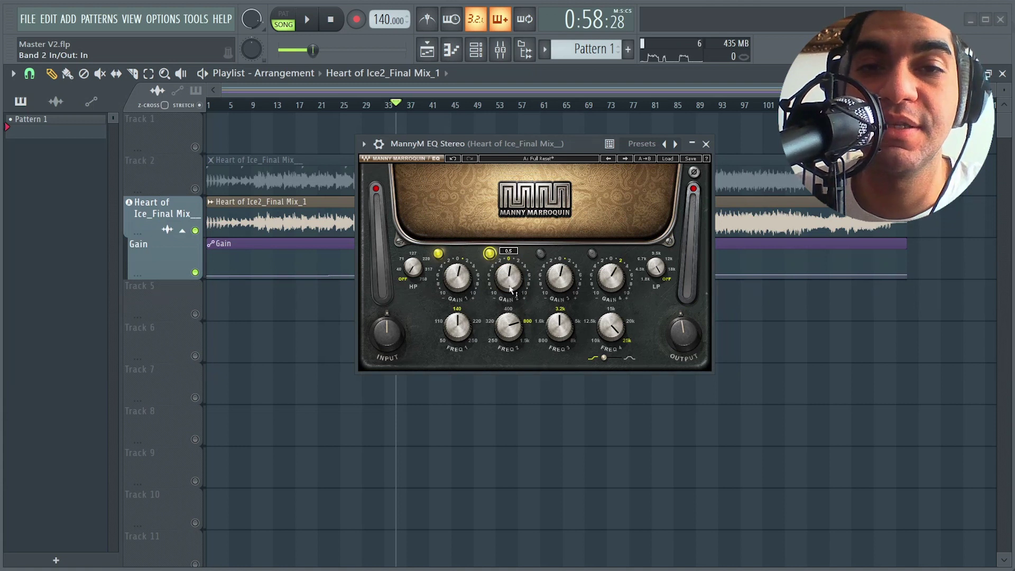
# - Try band 2's gain at 1.3 dB during playback and return it to 0.5 dB
pyautogui.press('space')
pyautogui.moveTo(511, 290); pyautogui.dragTo(511, 260)
pyautogui.press('space')
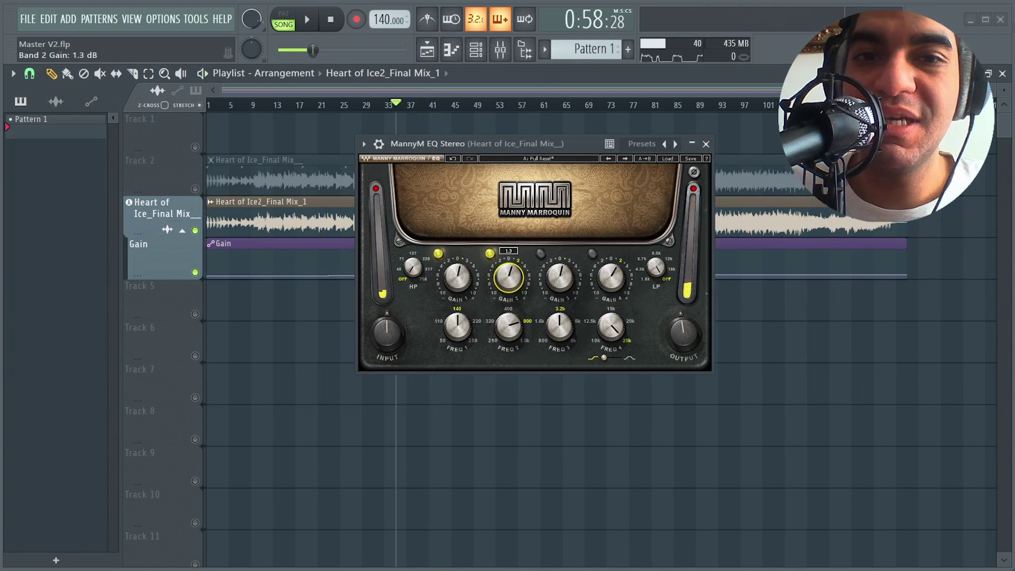
pyautogui.moveTo(511, 260); pyautogui.dragTo(511, 284)
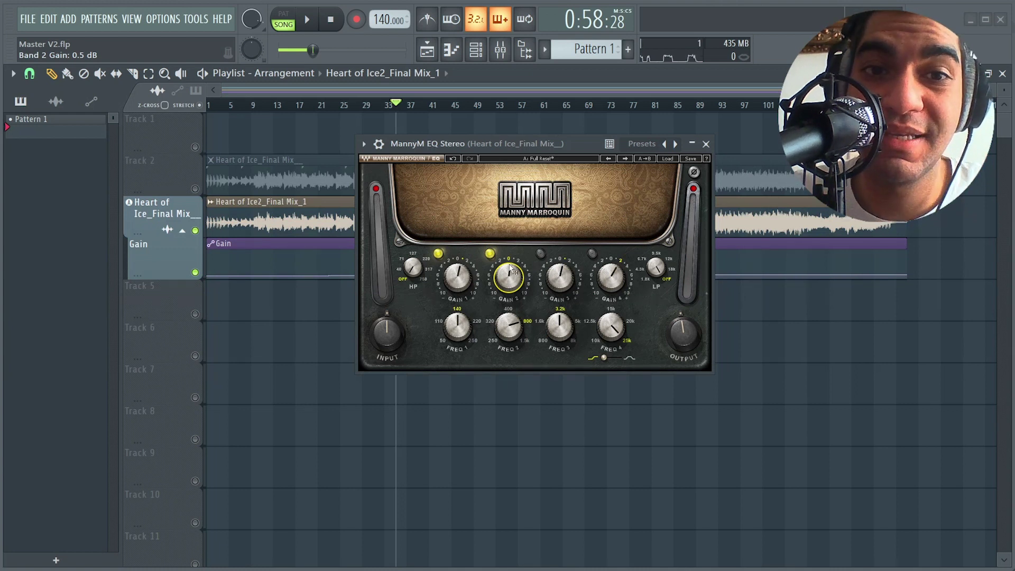
# - Compare the song during playback with EQ band 2 switched out and in, ending with the band in
pyautogui.moveTo(510, 269)
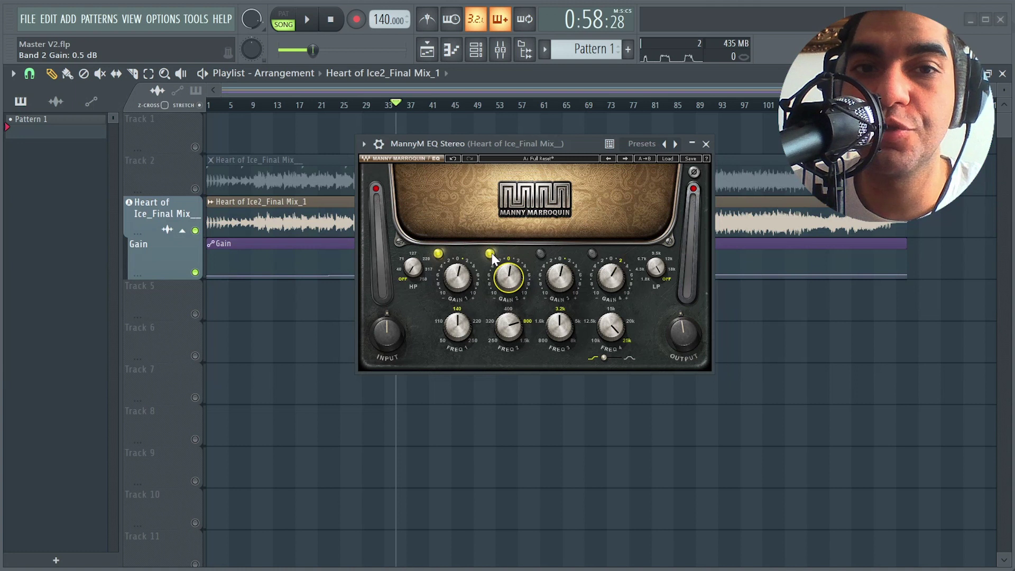
pyautogui.press('space')
pyautogui.click(491, 254)
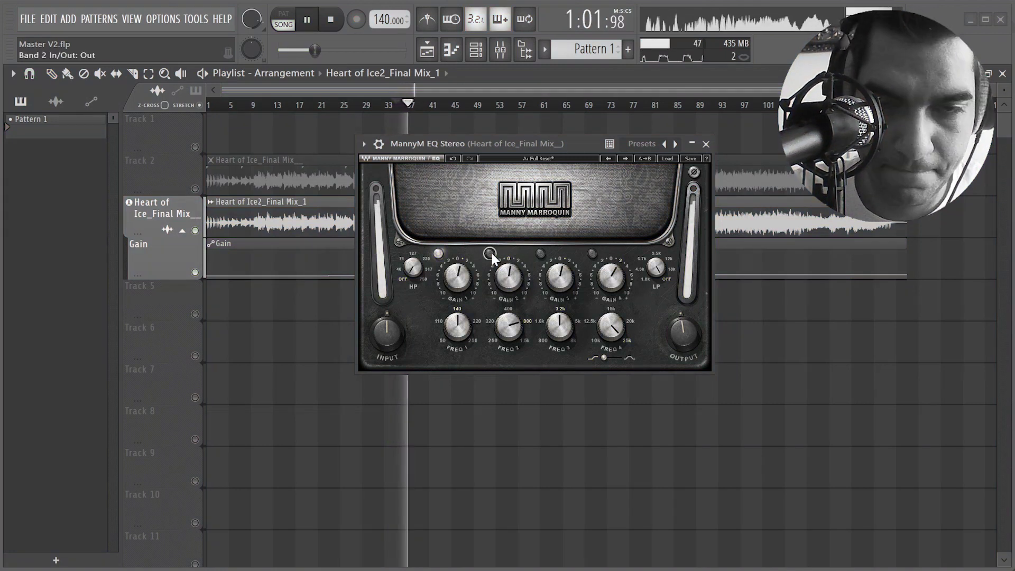
pyautogui.click(490, 254)
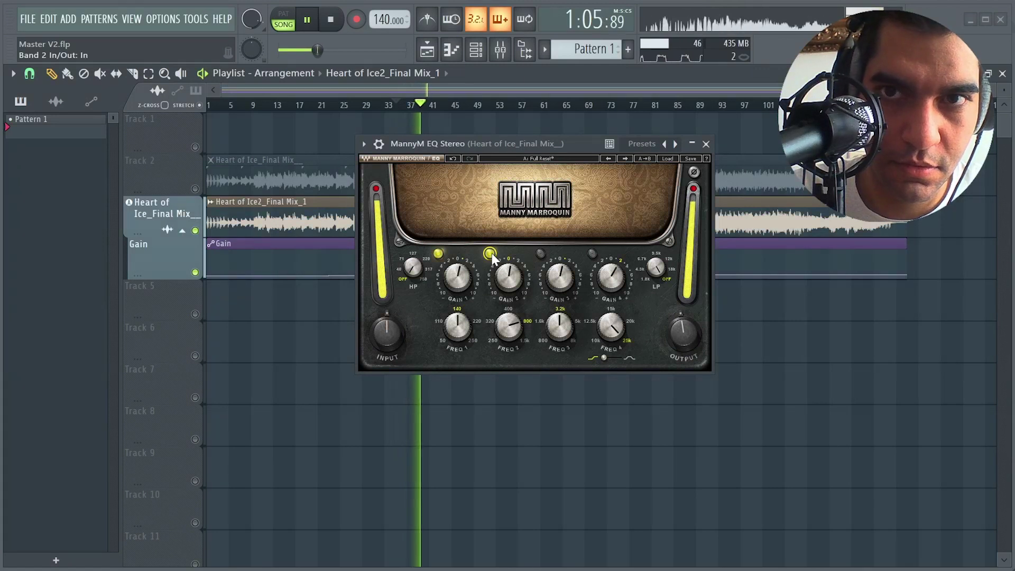
pyautogui.click(491, 254)
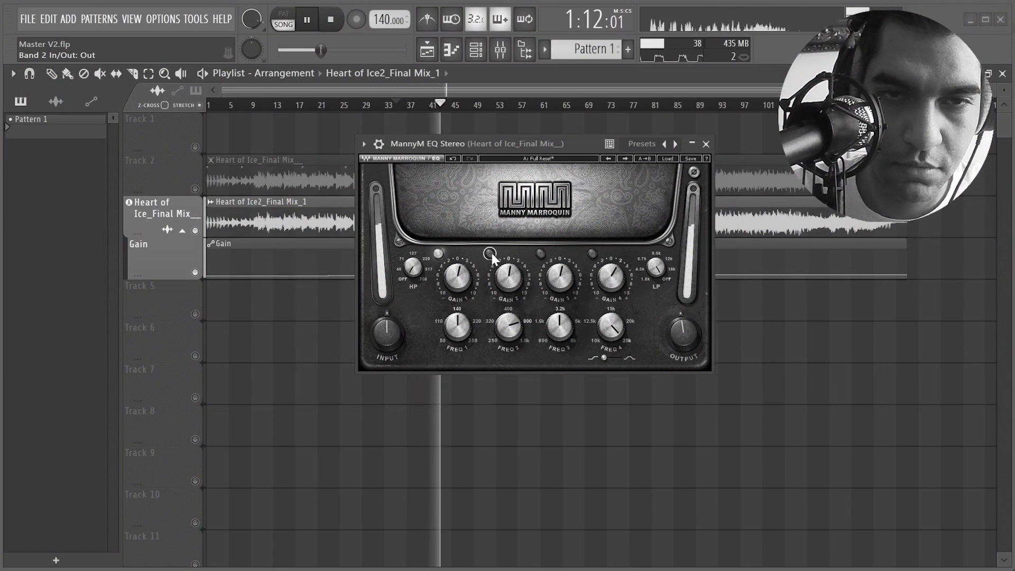
pyautogui.click(490, 254)
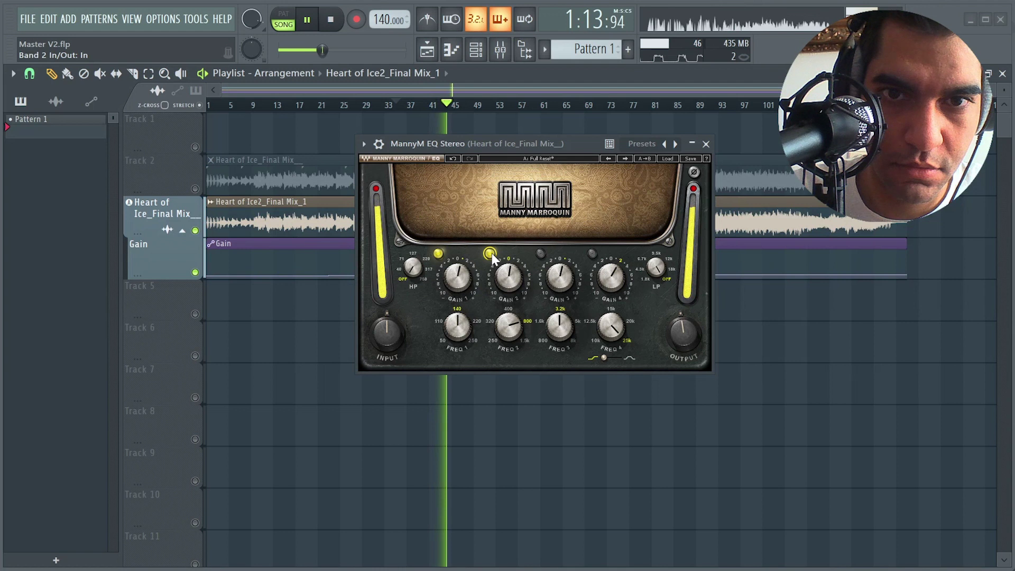
pyautogui.press('space')
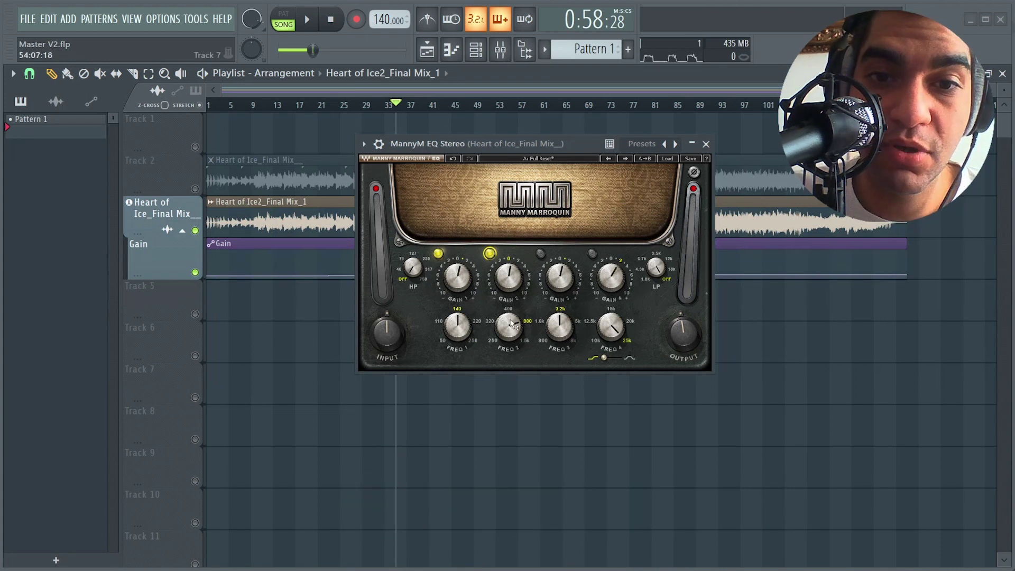
# - Switch band 3 of the EQ in and set its gain to 1 dB while the song plays
pyautogui.moveTo(508, 317)
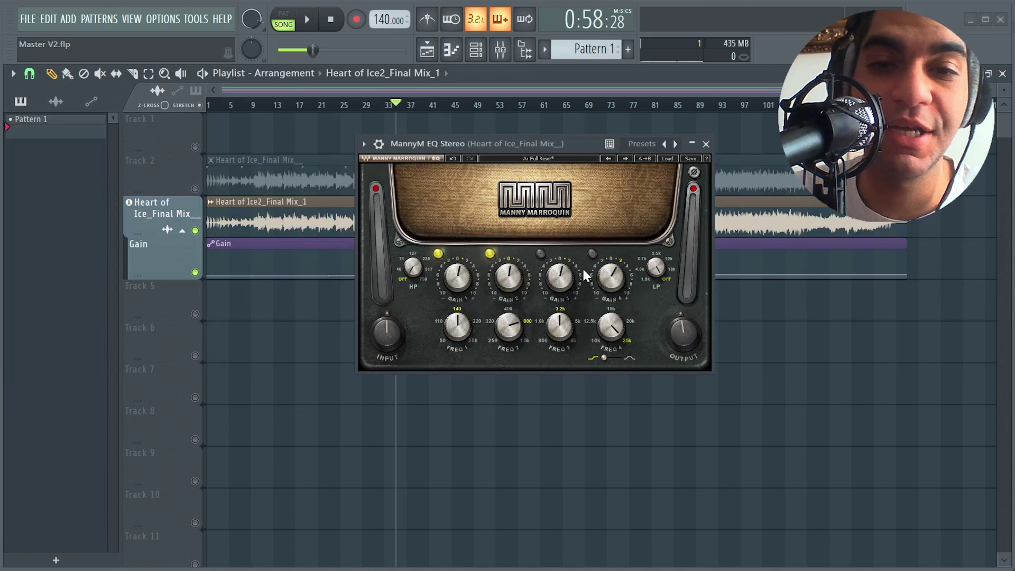
pyautogui.click(540, 253)
pyautogui.press('space')
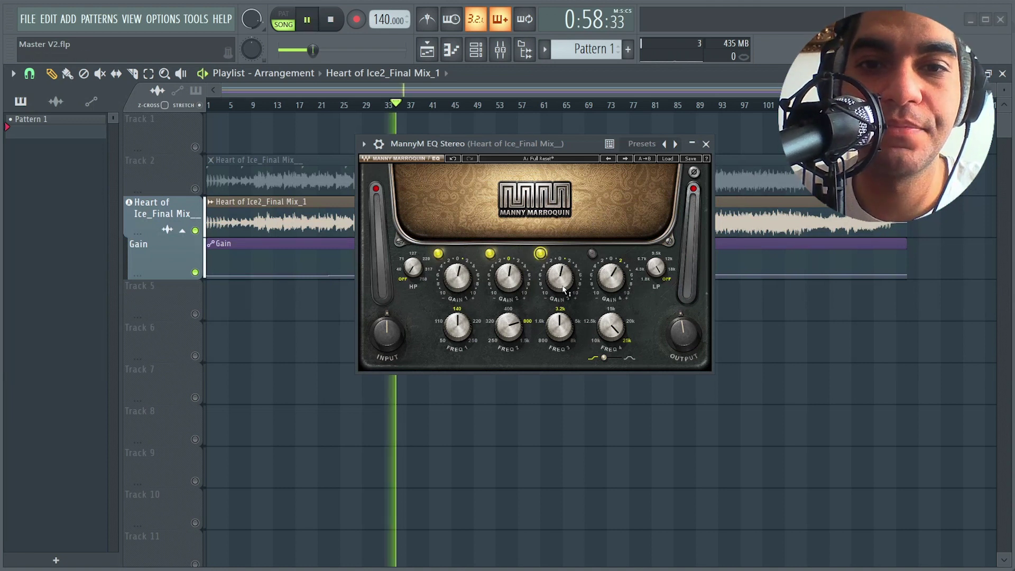
pyautogui.moveTo(561, 287)
pyautogui.mouseDown()
pyautogui.moveTo(561, 246)
pyautogui.moveTo(561, 294)
pyautogui.moveTo(562, 283)
pyautogui.mouseUp()
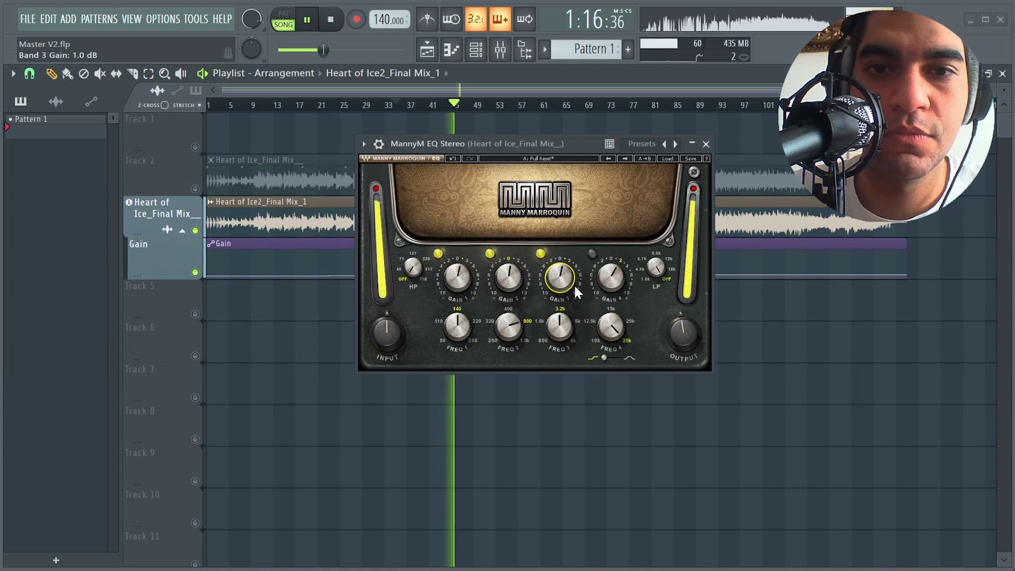
pyautogui.press('space')
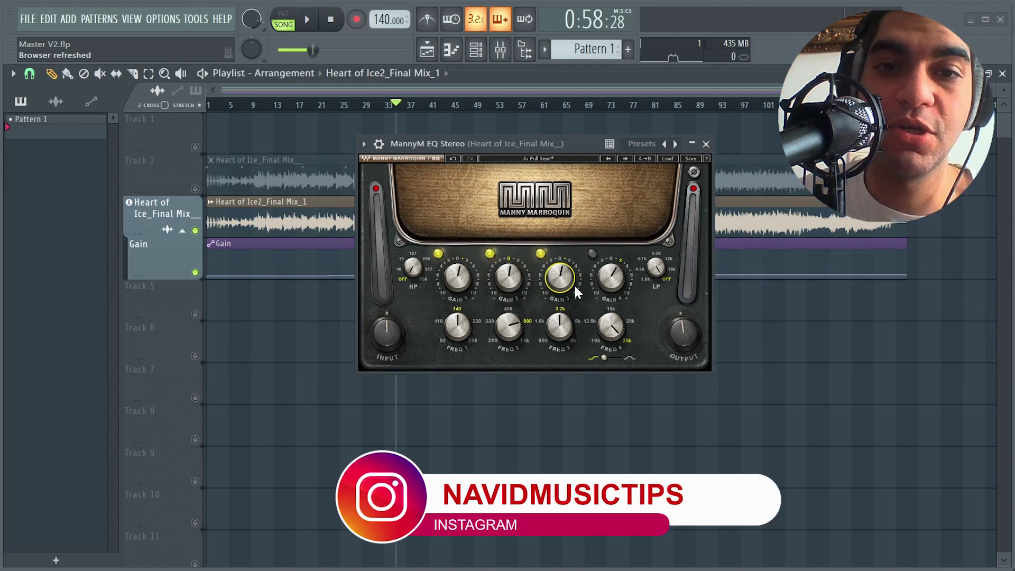
# - Compare the song during playback with EQ band 3 switched out and in, ending with the band in
pyautogui.click(540, 254)
pyautogui.press('space')
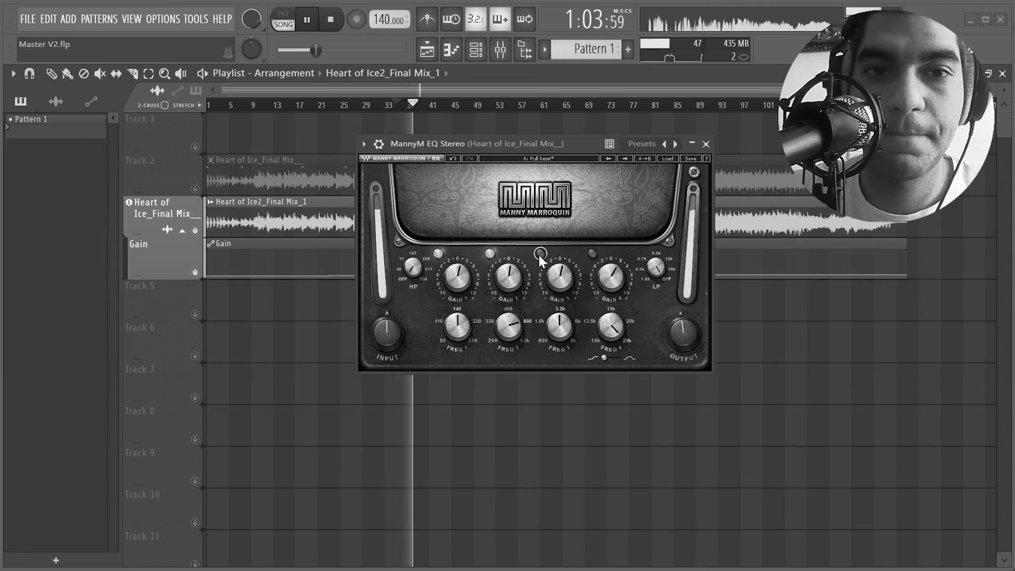
pyautogui.click(539, 254)
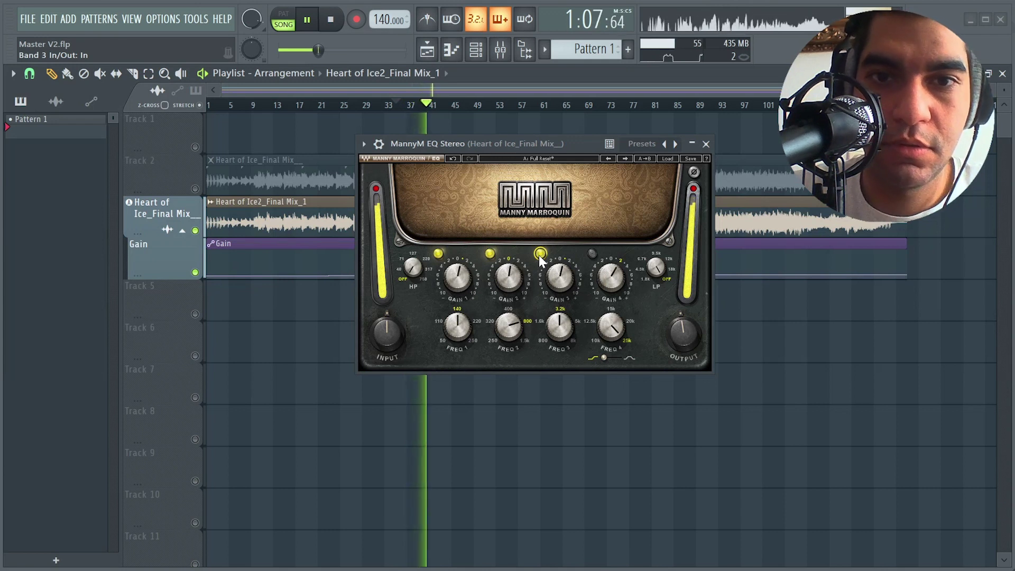
pyautogui.click(540, 253)
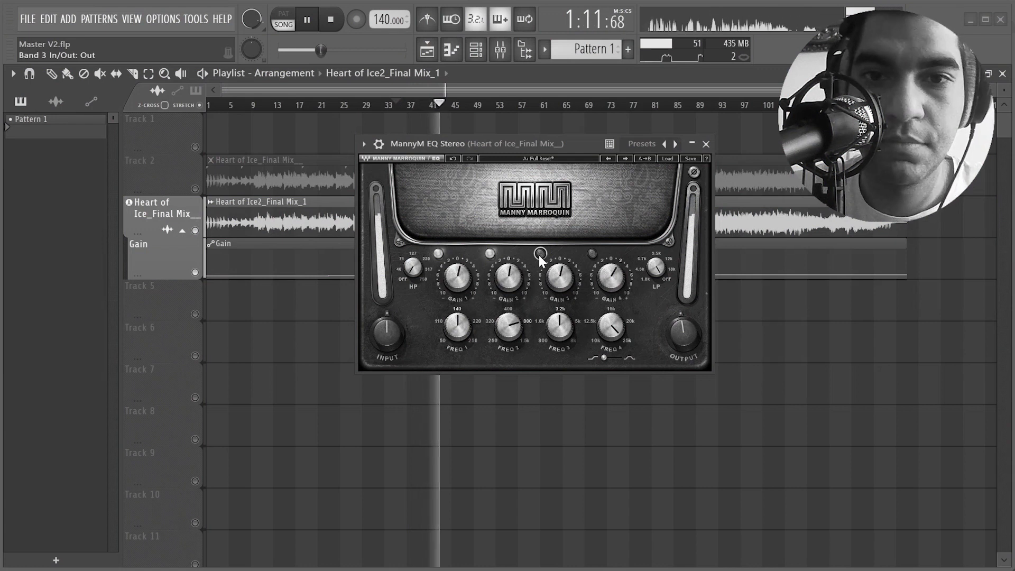
pyautogui.click(539, 254)
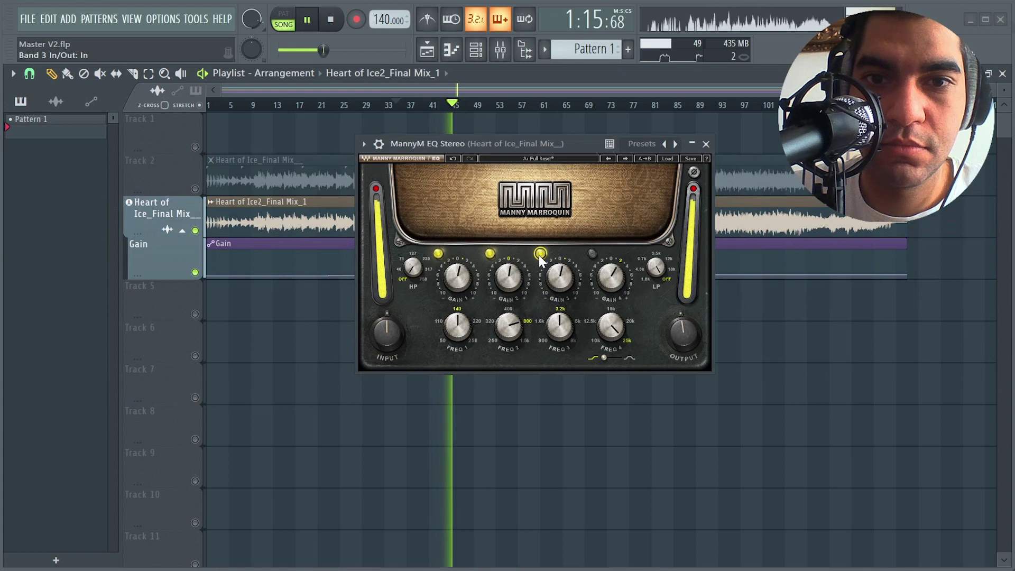
pyautogui.press('space')
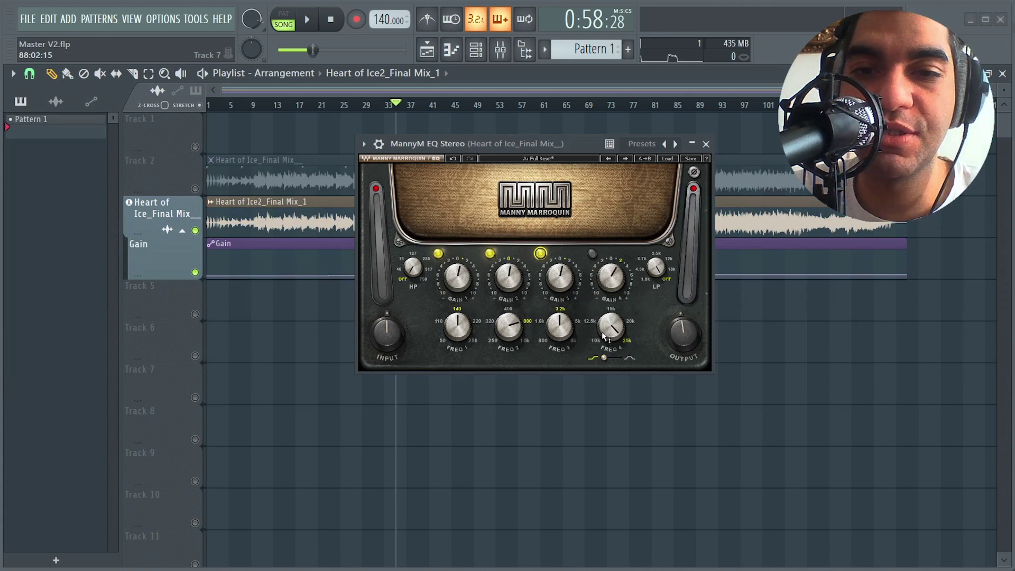
# - Switch EQ band 4 in, try its gain at 10 dB during playback, and bring it down to 2 dB
pyautogui.moveTo(604, 339)
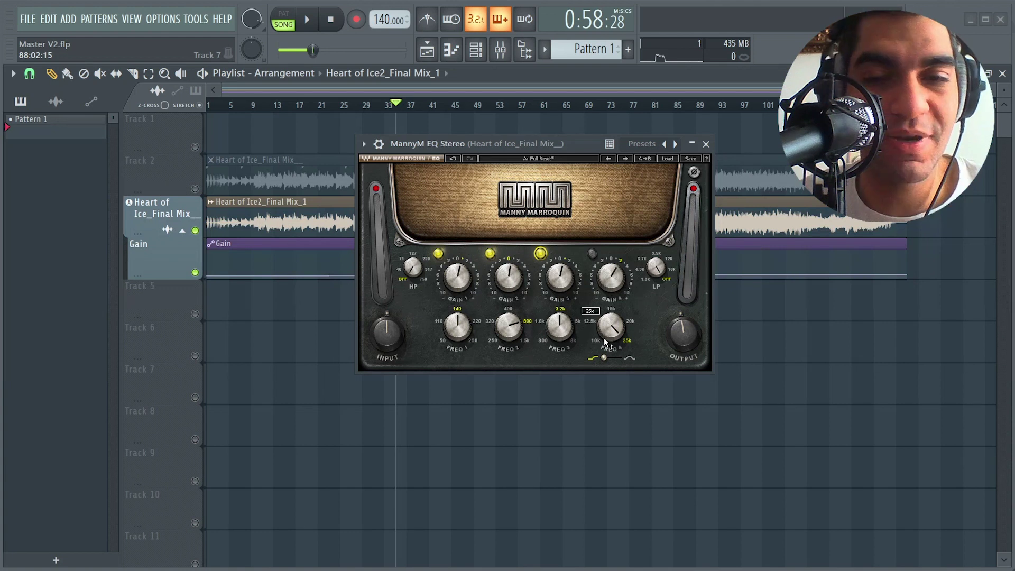
pyautogui.click(611, 278)
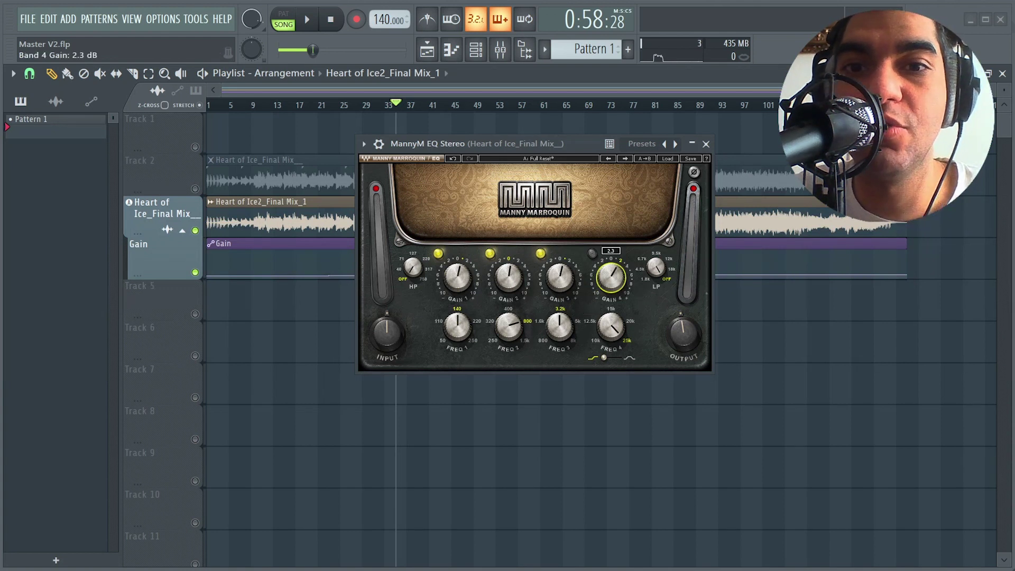
pyautogui.moveTo(623, 318)
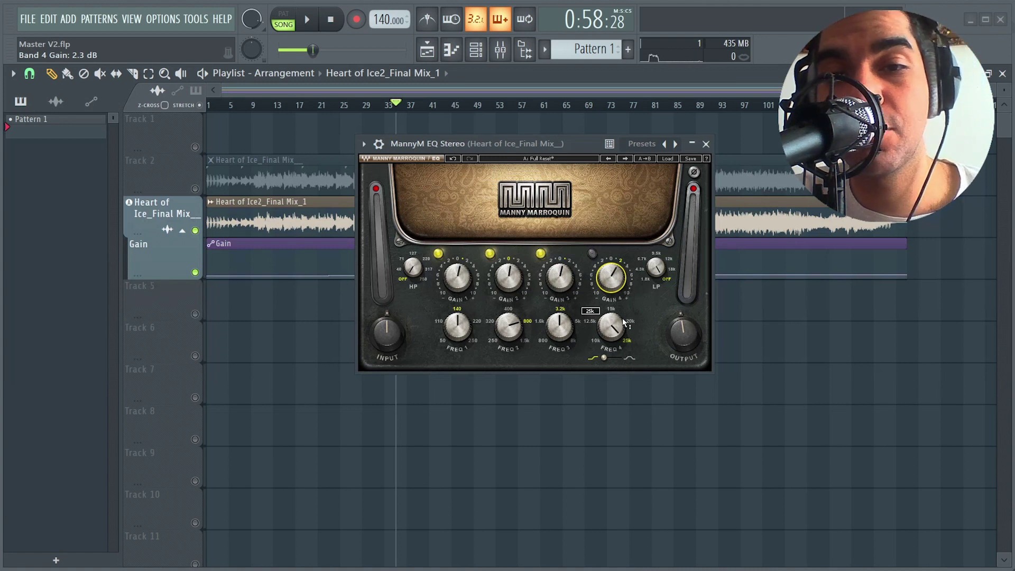
pyautogui.click(591, 252)
pyautogui.press('space')
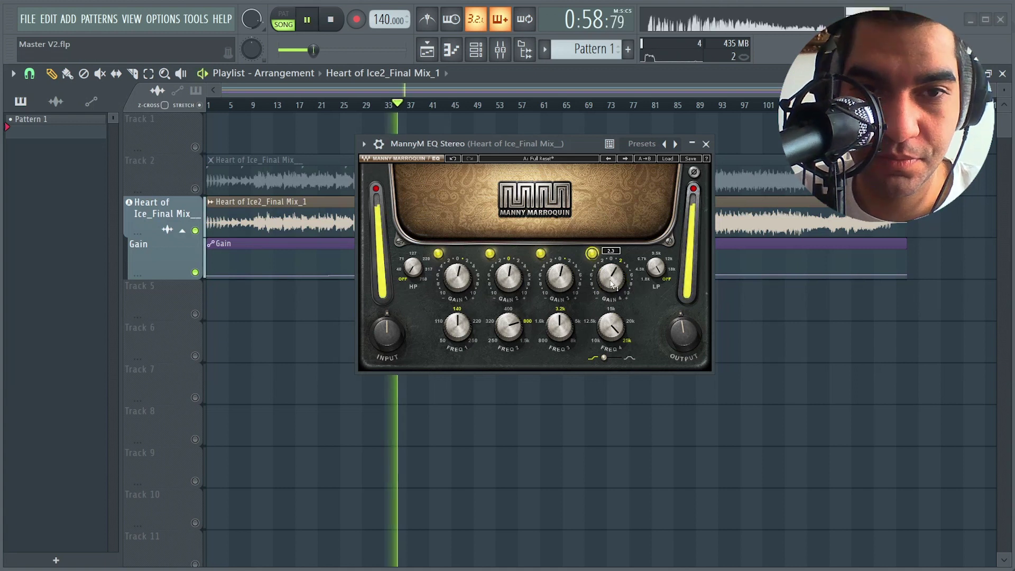
pyautogui.moveTo(612, 284)
pyautogui.mouseDown()
pyautogui.moveTo(611, 261)
pyautogui.moveTo(612, 285)
pyautogui.moveTo(612, 271)
pyautogui.mouseUp()
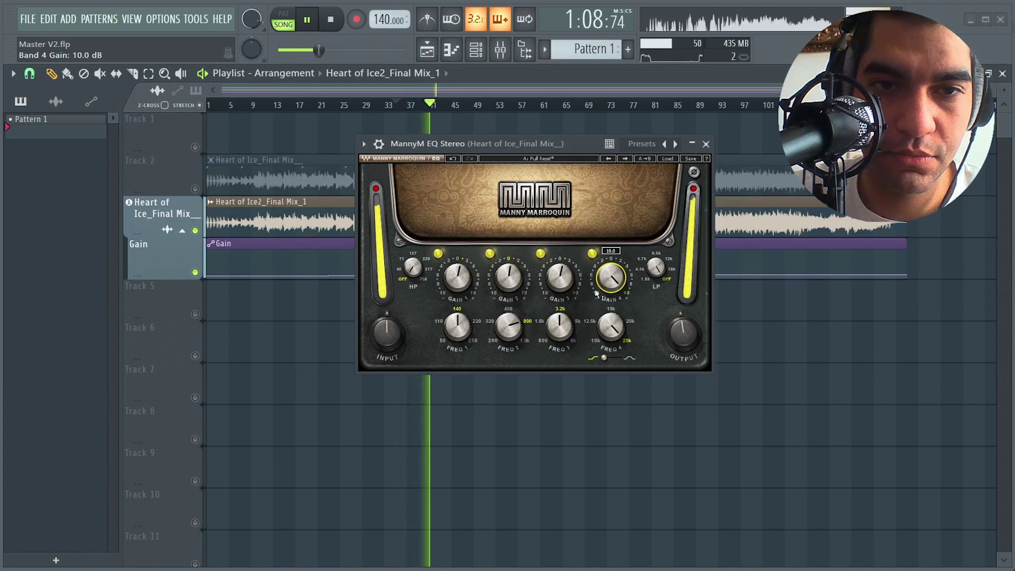
pyautogui.moveTo(625, 280); pyautogui.dragTo(625, 316)
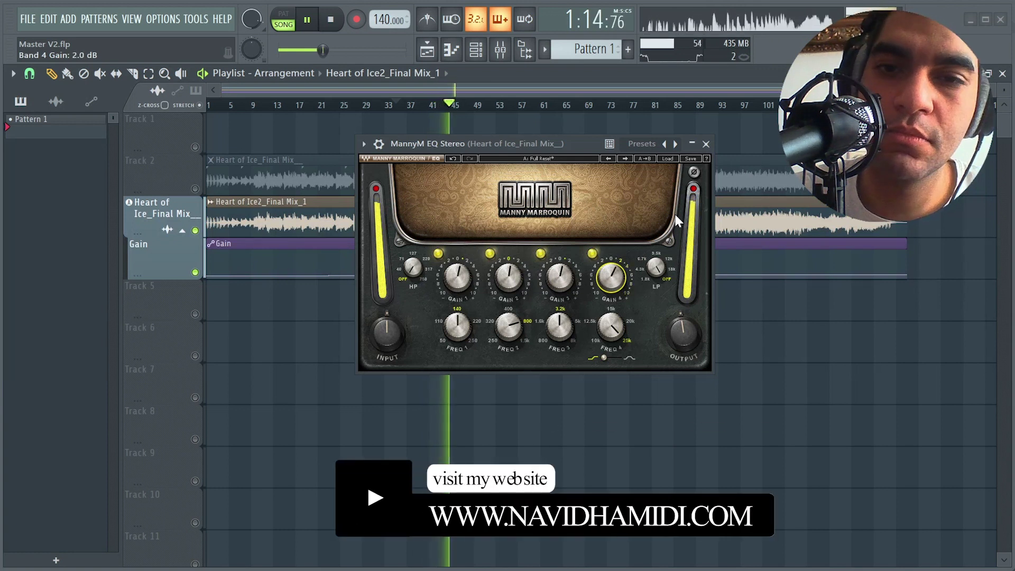
pyautogui.press('space')
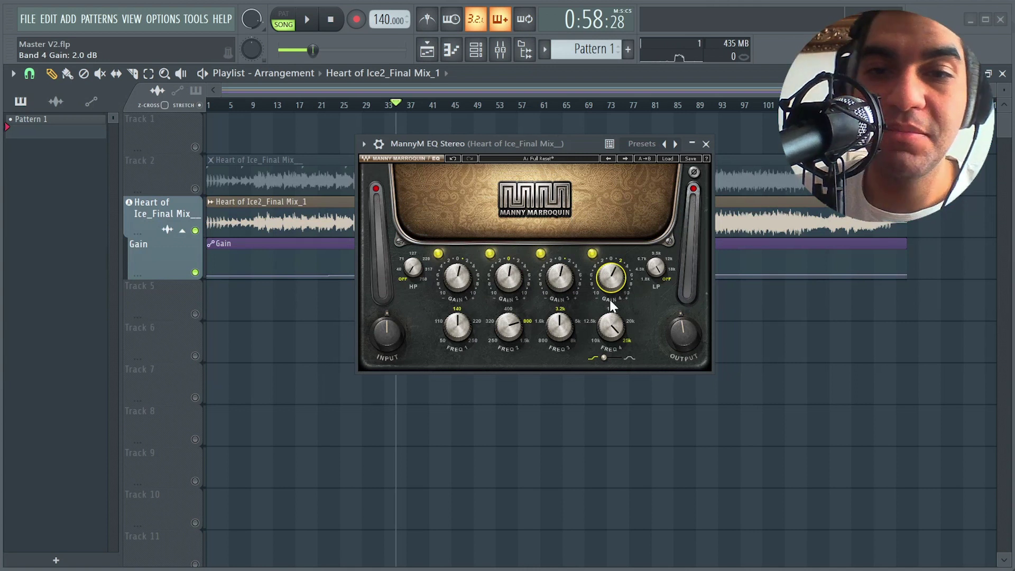
# - Move the MannyM EQ window slightly and inspect the FabFilter Pro-Q 3 high cut on the mix's mixer track, closing it and the mixer
pyautogui.moveTo(569, 146); pyautogui.dragTo(551, 137)
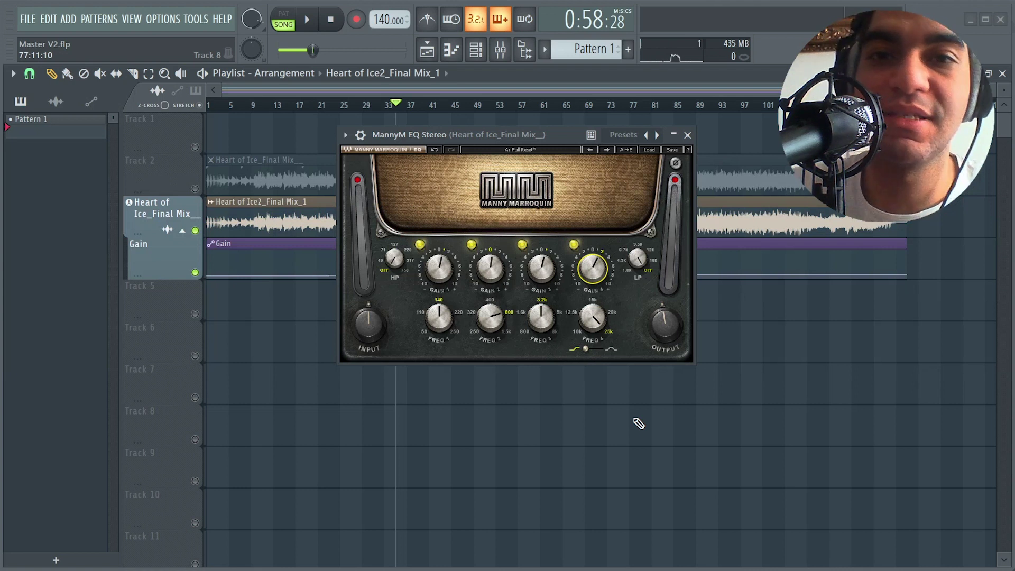
pyautogui.click(500, 50)
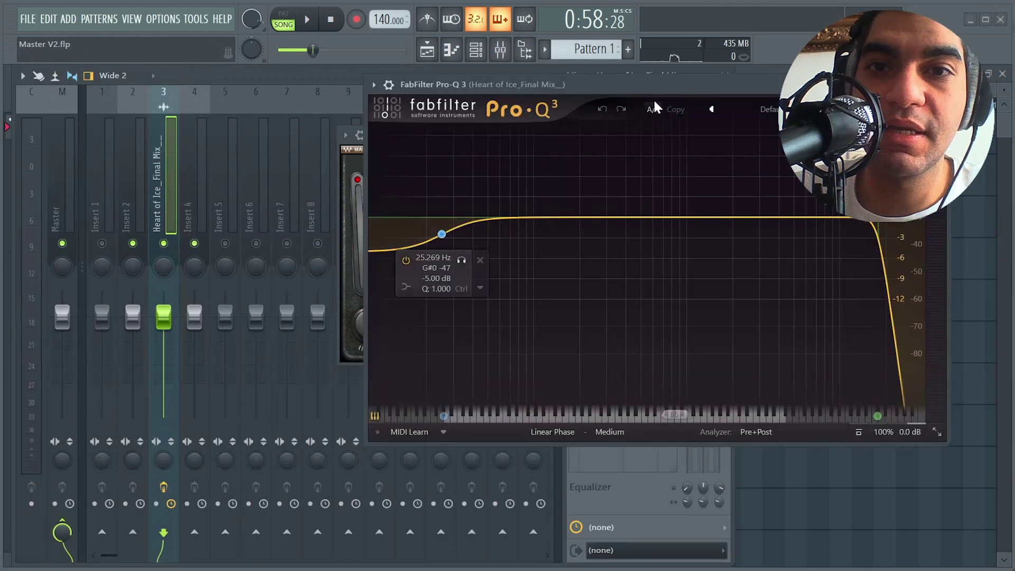
pyautogui.moveTo(647, 87); pyautogui.dragTo(443, 80)
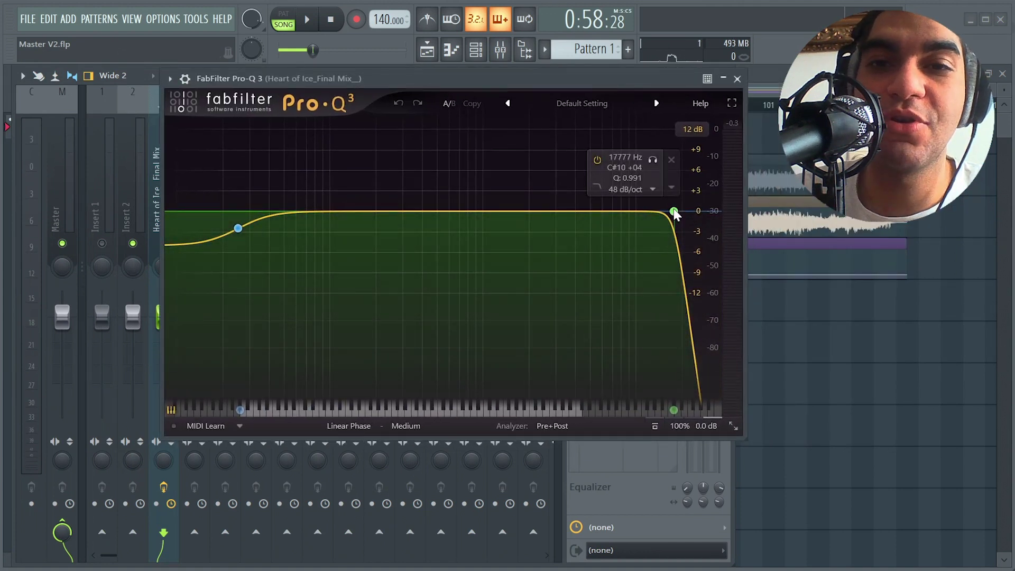
pyautogui.click(738, 79)
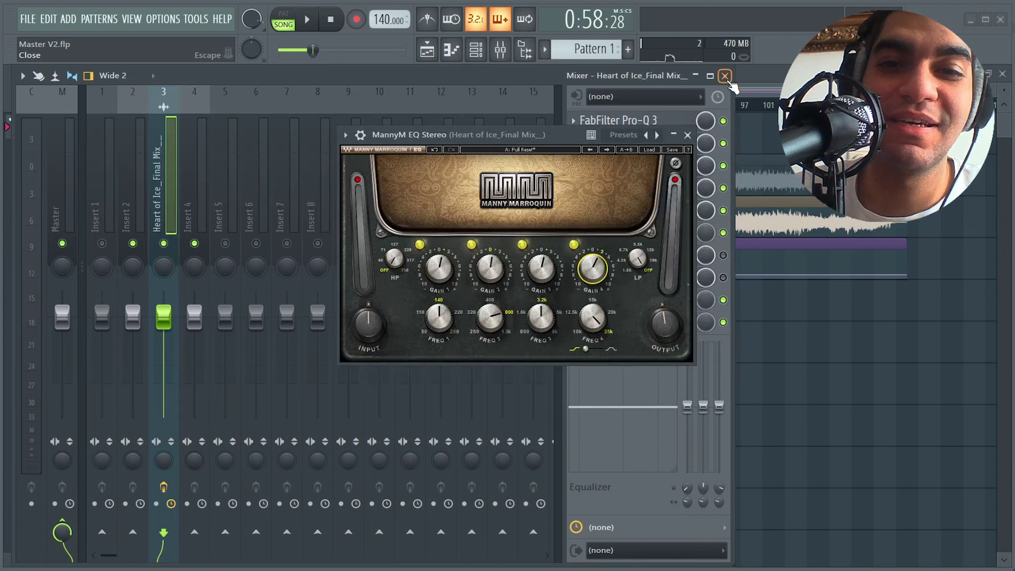
pyautogui.click(724, 76)
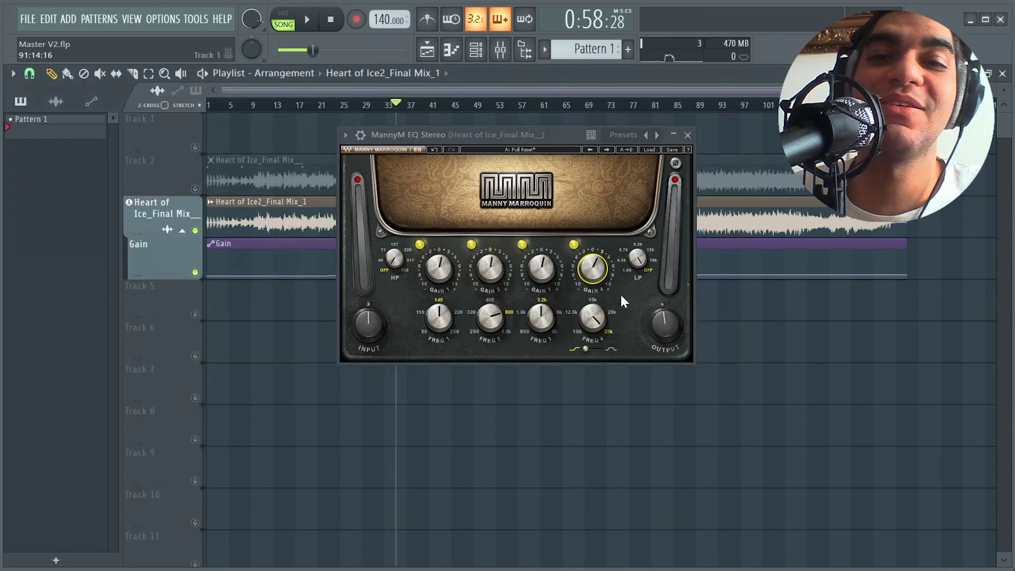
# - Switch the MannyM EQ's band 4 type to Bell and back to Shelf
pyautogui.click(597, 348)
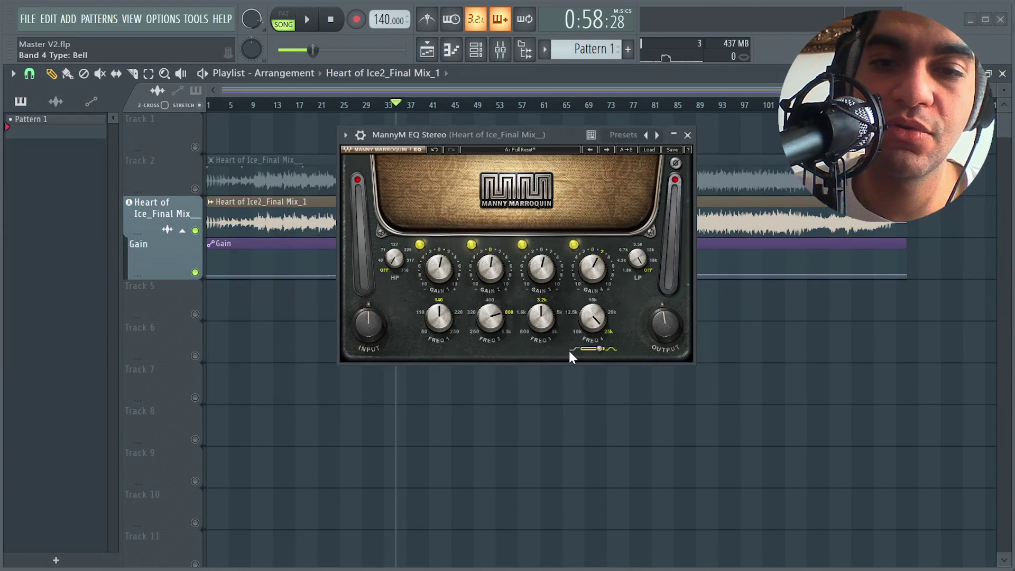
pyautogui.moveTo(597, 350); pyautogui.dragTo(539, 347)
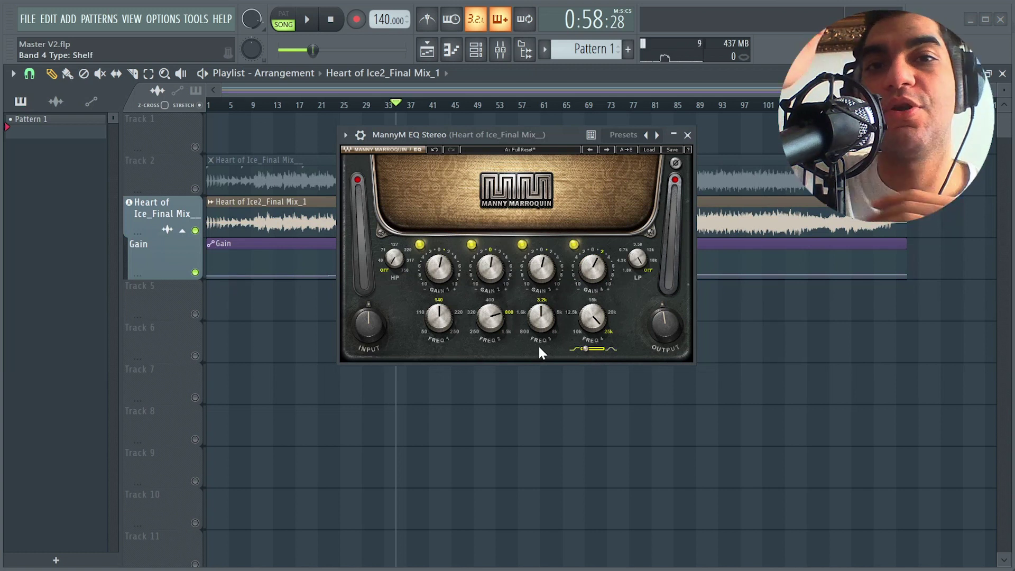
# - Close the MannyM EQ and load Fruity Parametric EQ 2 into an empty effect slot of the mix's mixer track
pyautogui.click(500, 49)
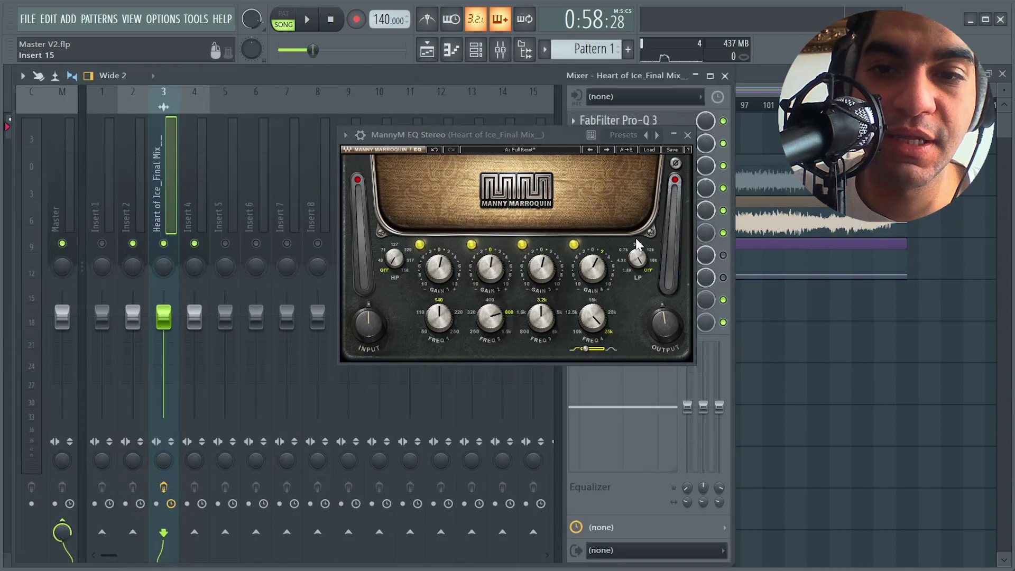
pyautogui.click(687, 135)
pyautogui.click(602, 322)
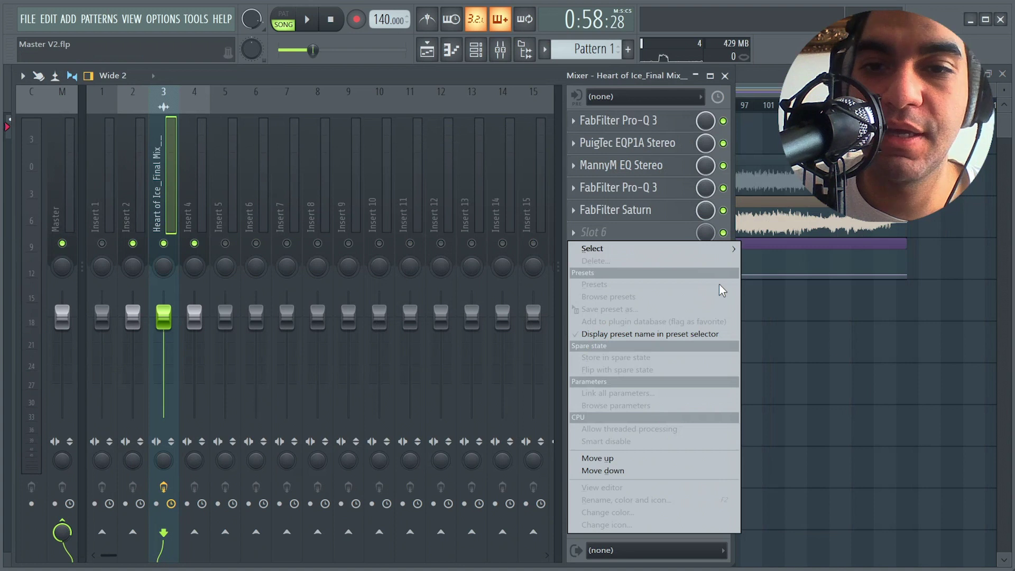
pyautogui.moveTo(664, 248)
pyautogui.click(795, 428)
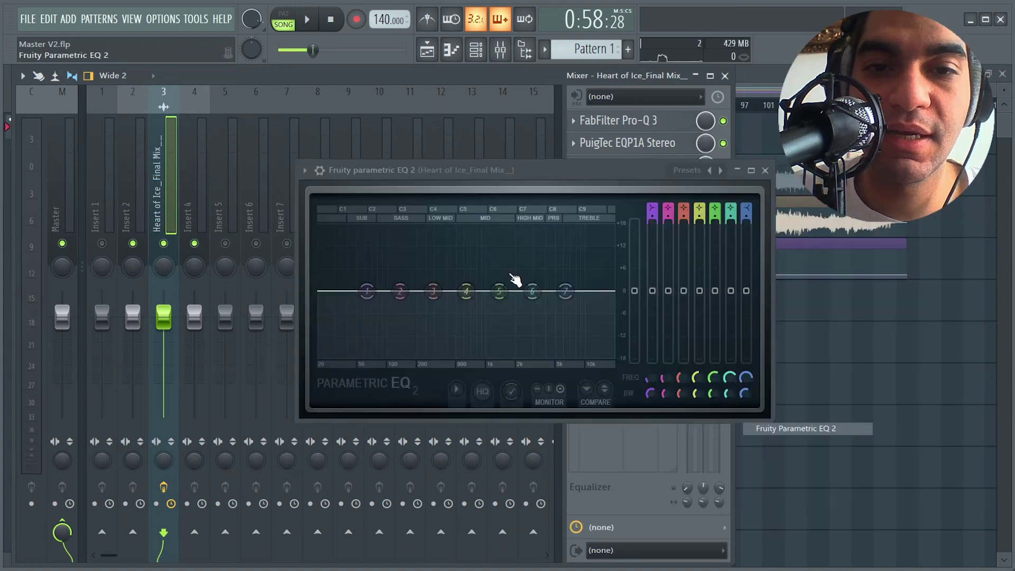
# - Boost band 7 as a high shelf at about 839 Hz in Fruity Parametric EQ 2
pyautogui.moveTo(530, 294); pyautogui.dragTo(565, 270)
pyautogui.rightClick(565, 270)
pyautogui.click(584, 289)
pyautogui.moveTo(565, 290); pyautogui.dragTo(484, 268)
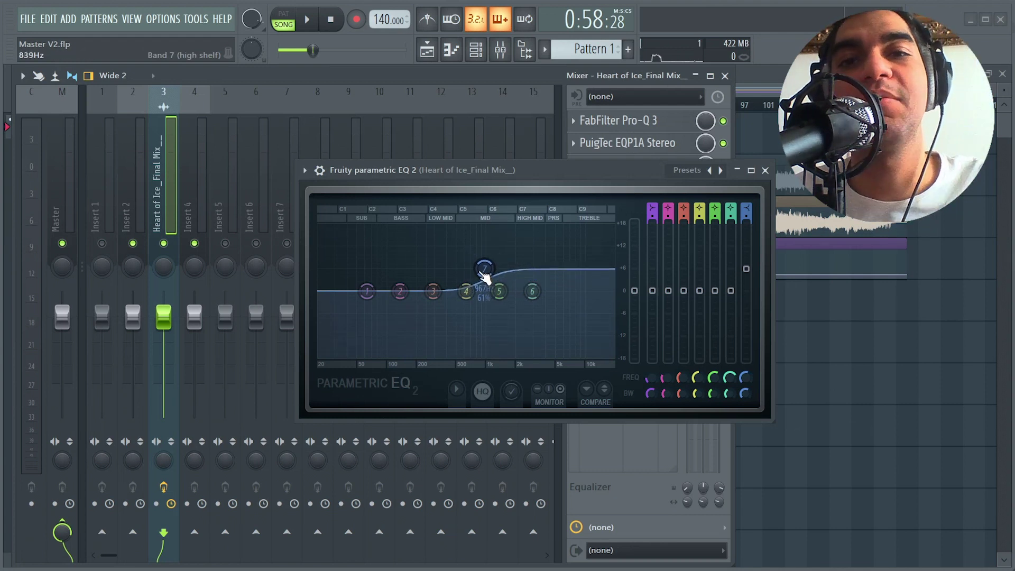
# - Close Fruity Parametric EQ 2, reopen MannyM EQ Stereo from the mix's effect chain and close the mixer
pyautogui.rightClick(485, 269)
pyautogui.click(506, 287)
pyautogui.click(764, 169)
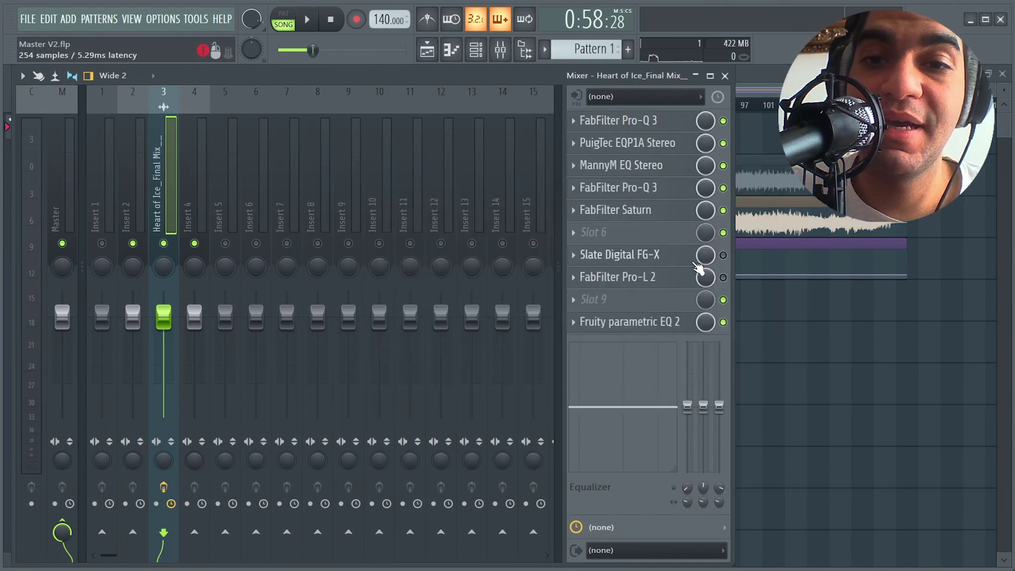
pyautogui.click(661, 165)
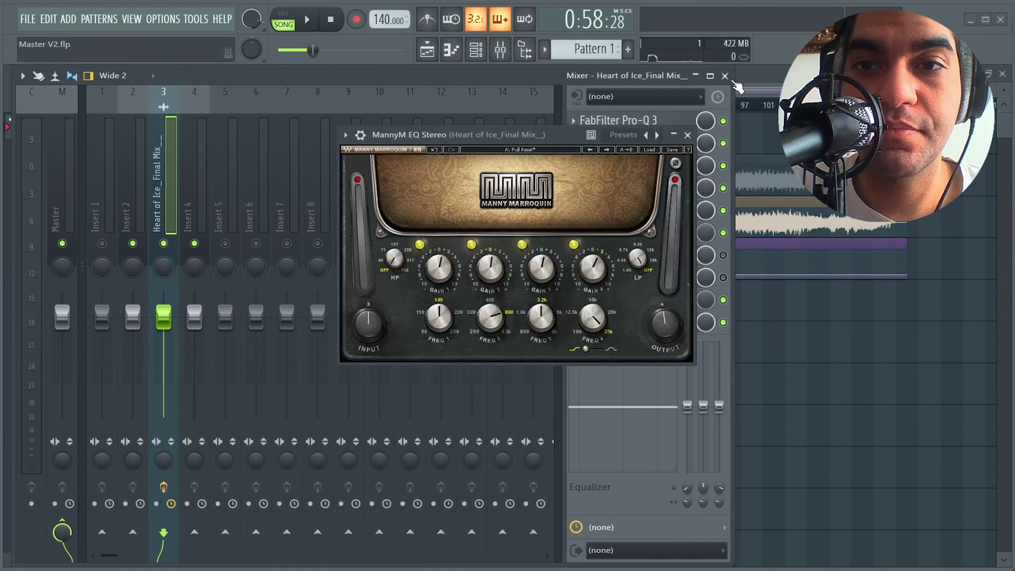
pyautogui.click(724, 76)
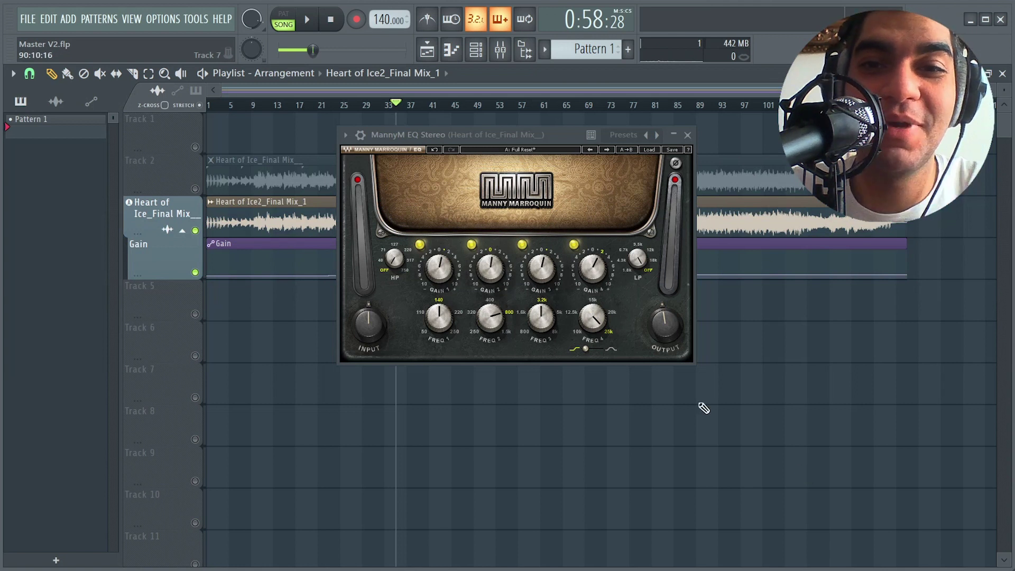
# - Audition the MannyM EQ's band 4 by switching it out and in repeatedly during playback, leaving it in and stopping the song
pyautogui.click(574, 244)
pyautogui.press('space')
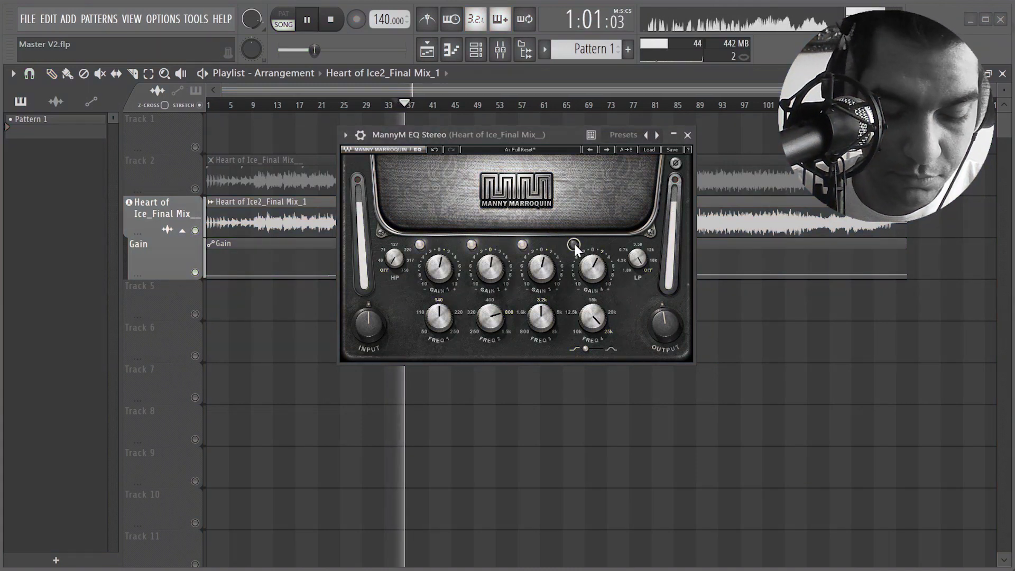
pyautogui.click(574, 244)
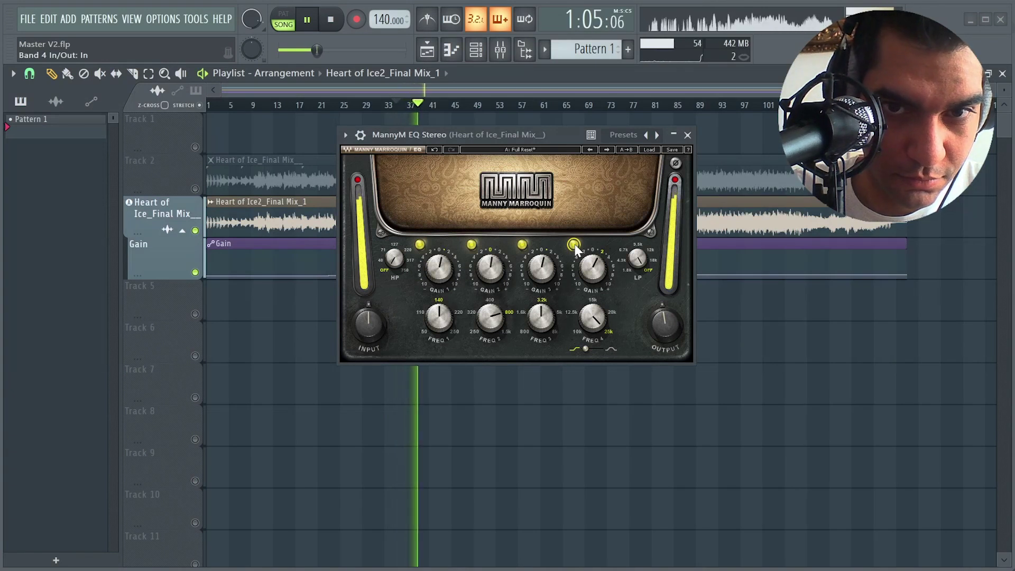
pyautogui.click(574, 244)
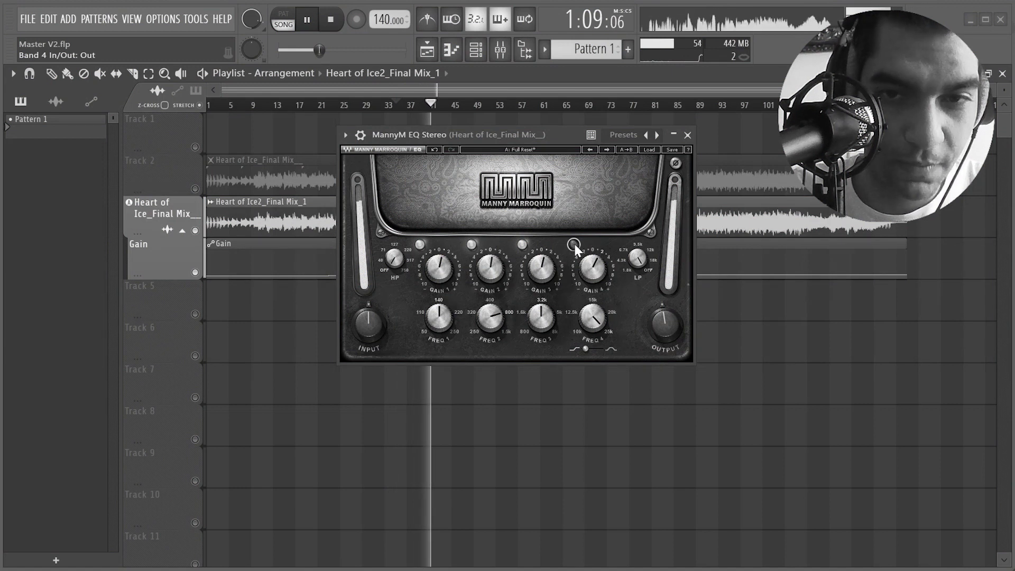
pyautogui.click(574, 244)
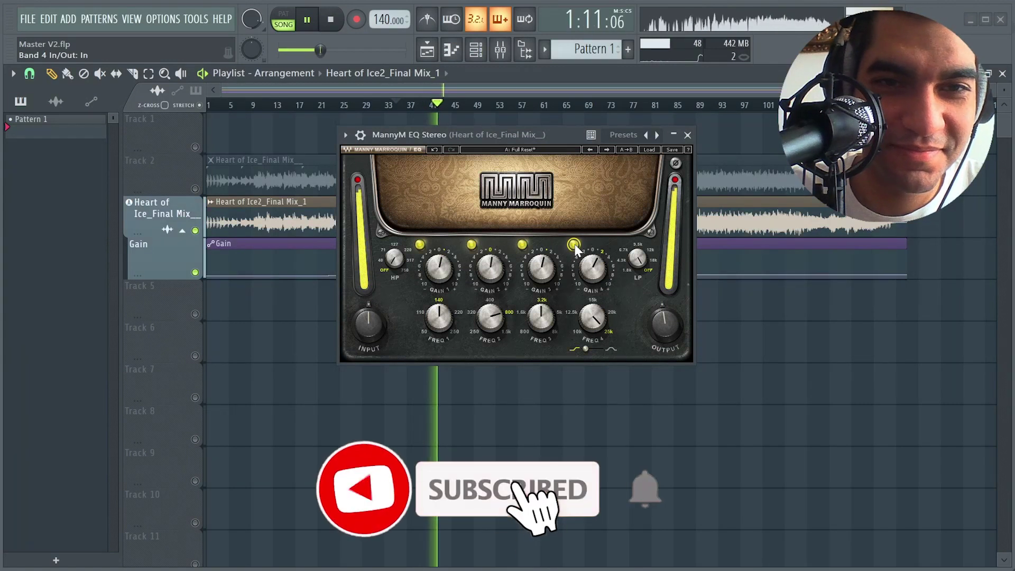
pyautogui.click(574, 244)
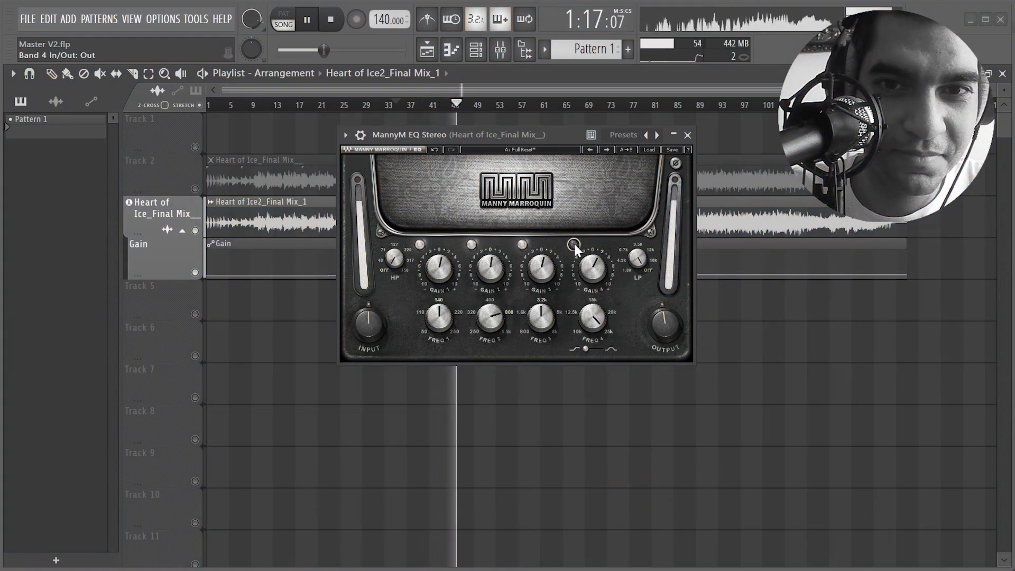
pyautogui.click(574, 244)
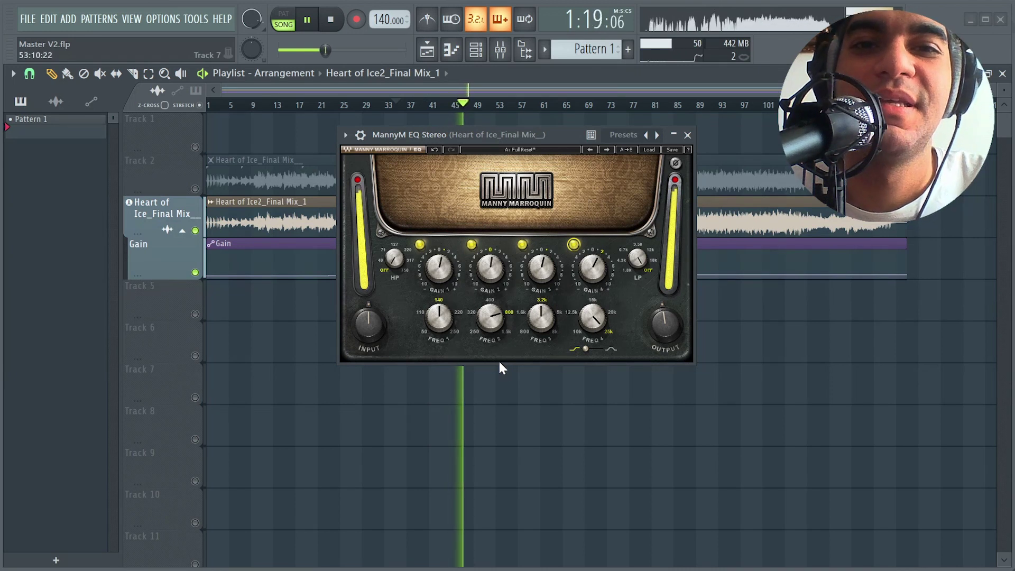
pyautogui.press('space')
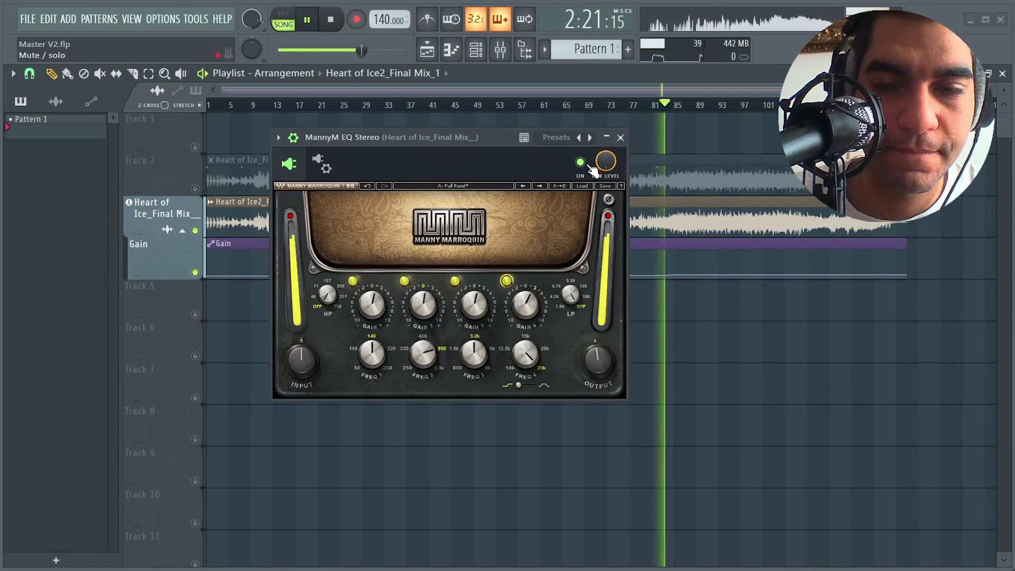
# - Compare the mix with MannyM EQ Stereo bypassed and enabled during playback, stopping the song and hiding the plugin's detailed settings
pyautogui.click(581, 163)
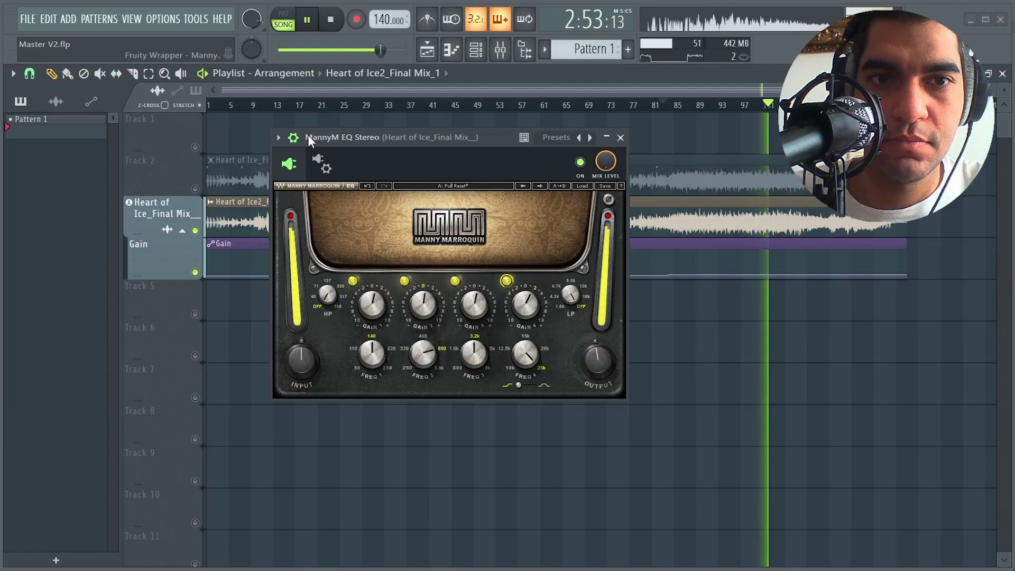
pyautogui.press('space')
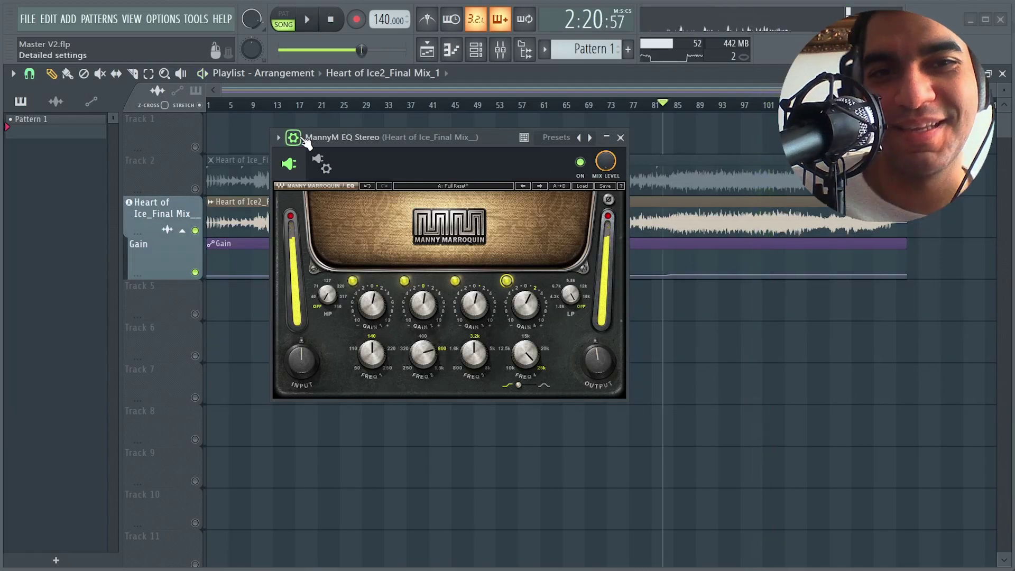
pyautogui.click(304, 140)
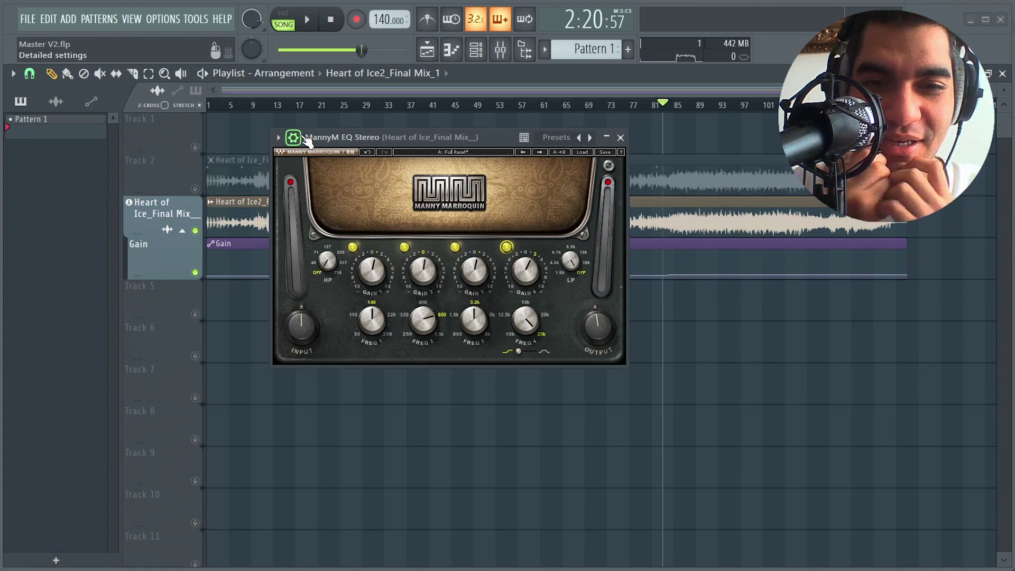
pyautogui.moveTo(604, 329)
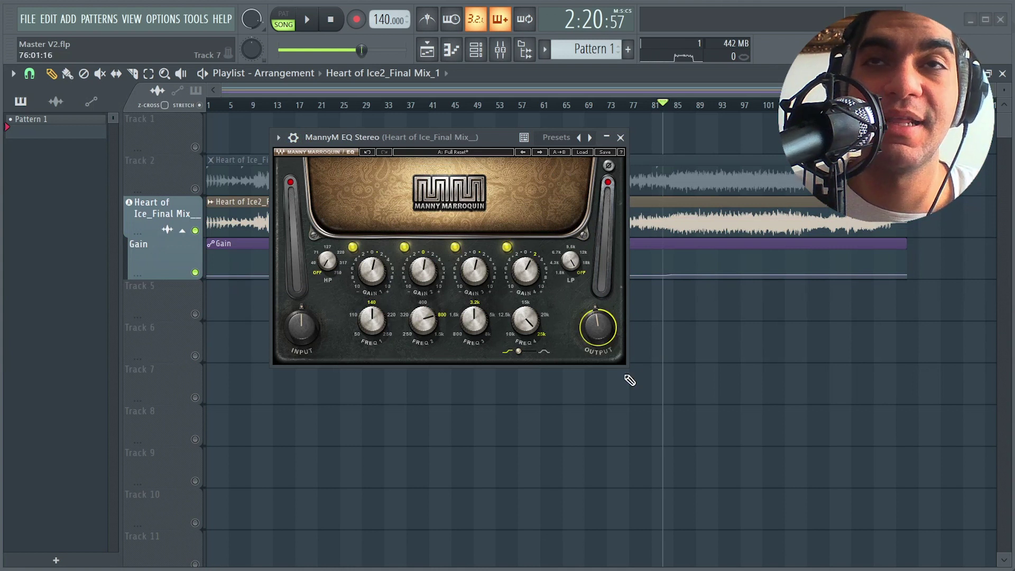